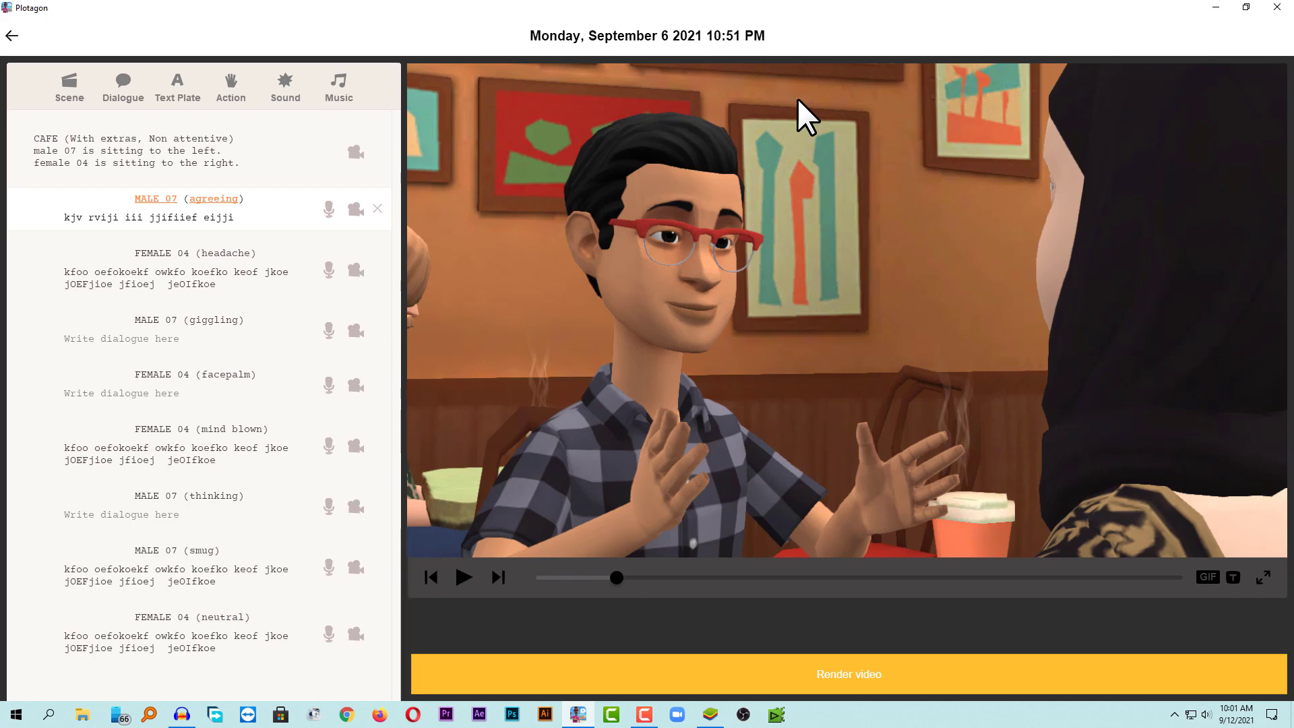
Preview the café scene's opening and the expressions of male 07 and female 04 in their dialogue lines
click(116, 143)
click(197, 223)
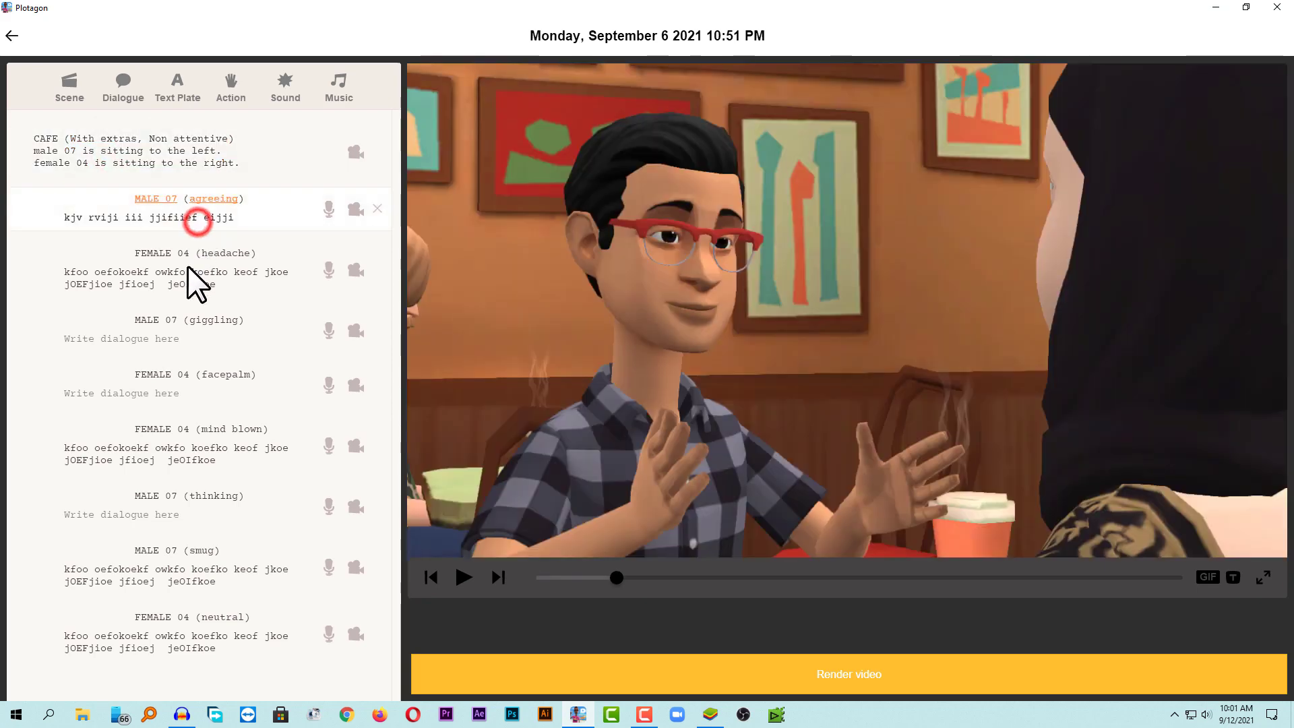
click(188, 266)
click(188, 360)
click(187, 431)
click(184, 489)
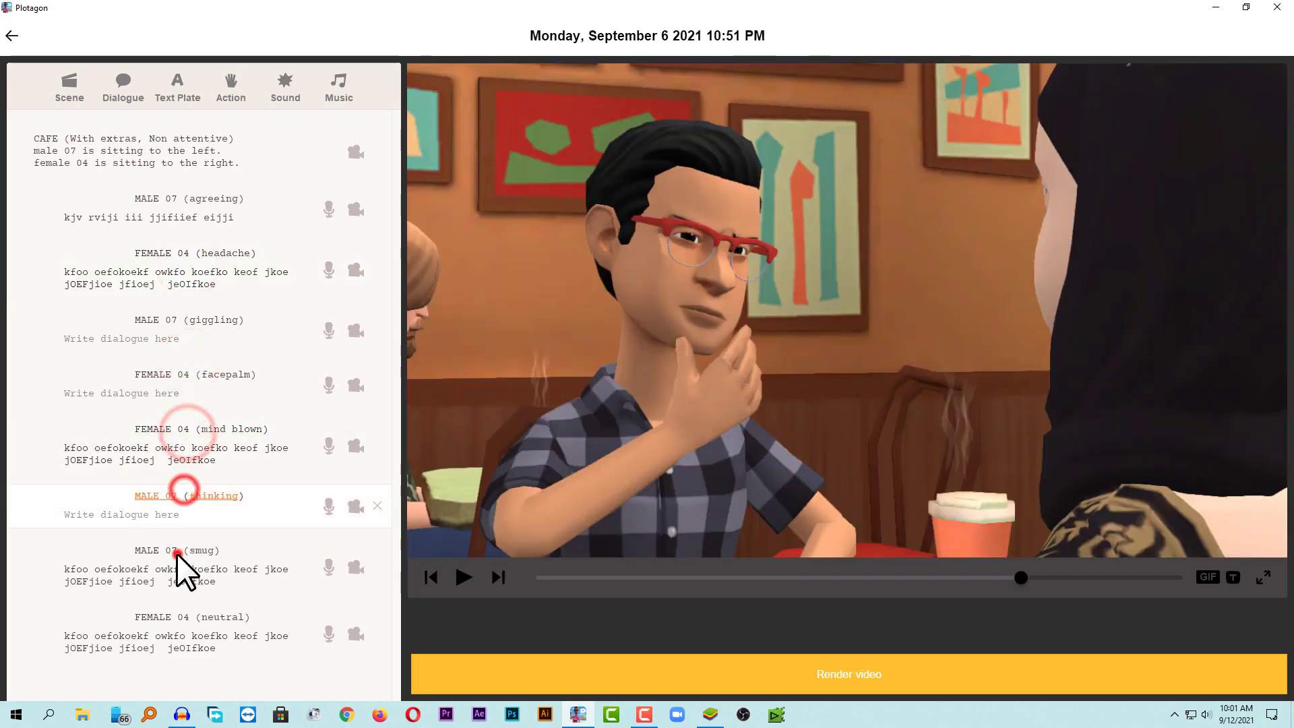
click(178, 551)
click(200, 628)
click(206, 392)
click(205, 341)
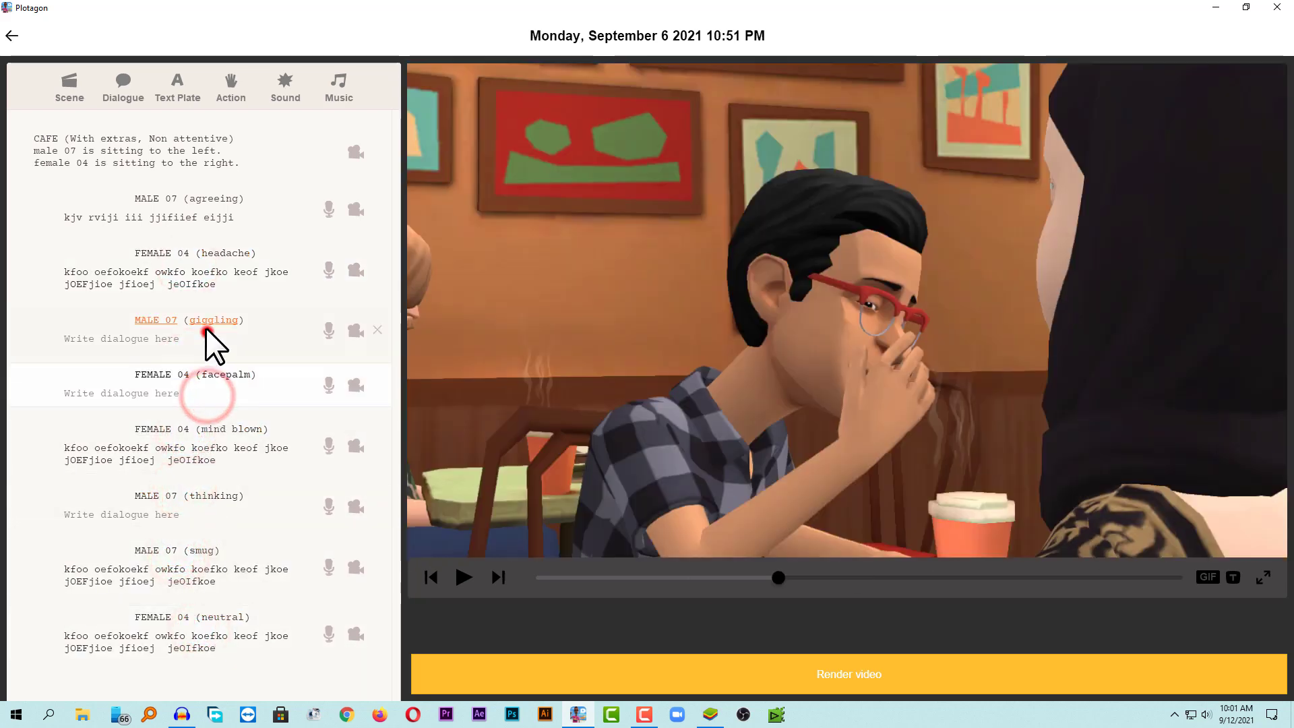
click(192, 257)
click(191, 217)
click(196, 281)
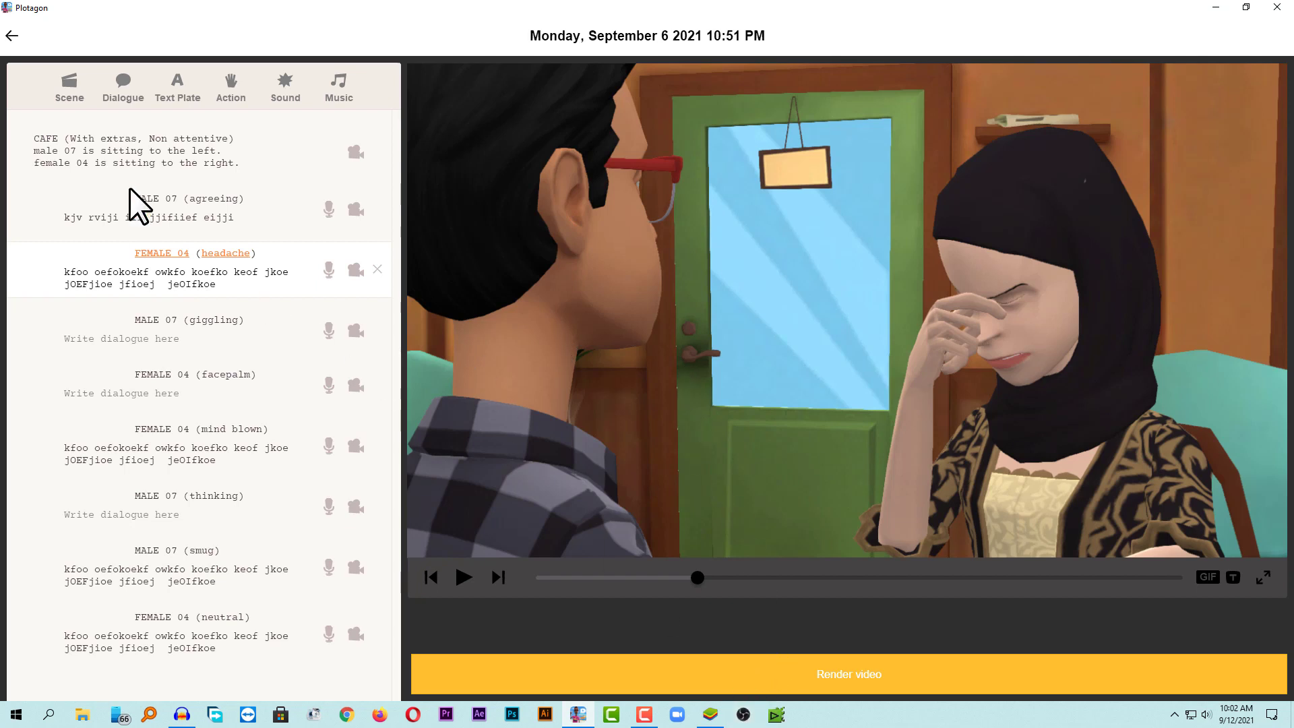
click(160, 207)
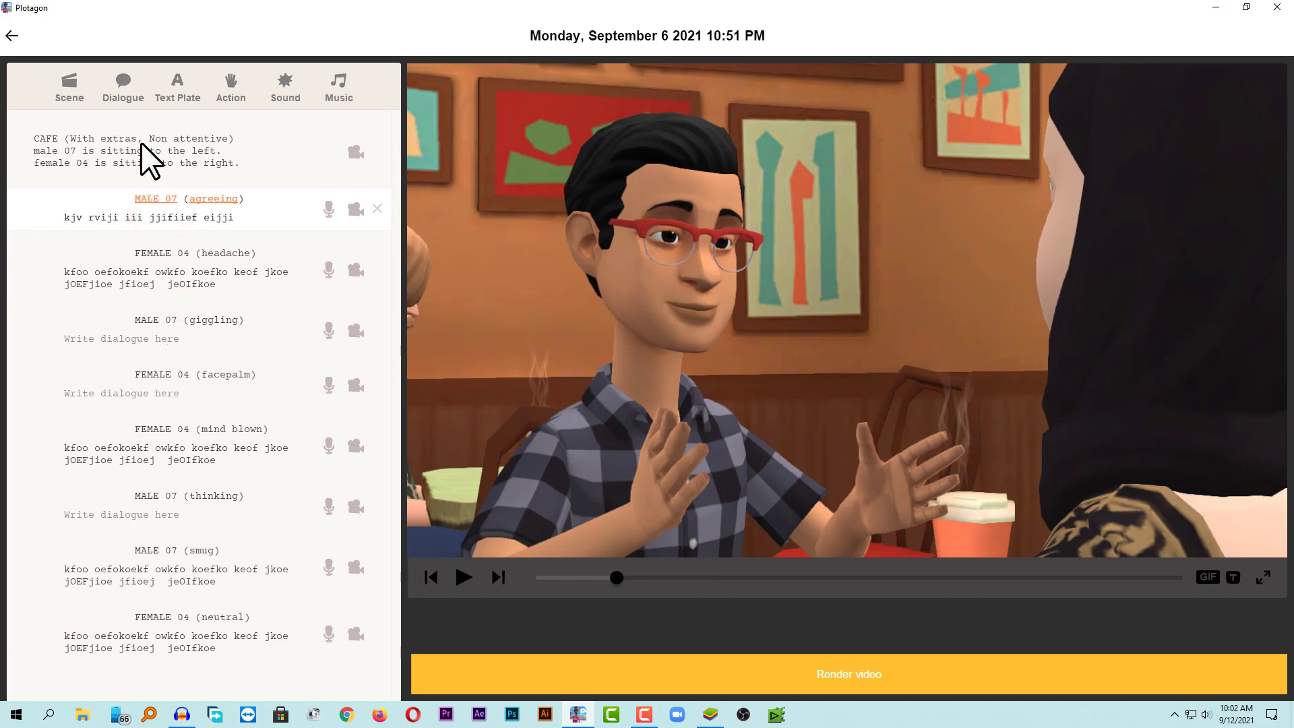
click(139, 163)
click(170, 286)
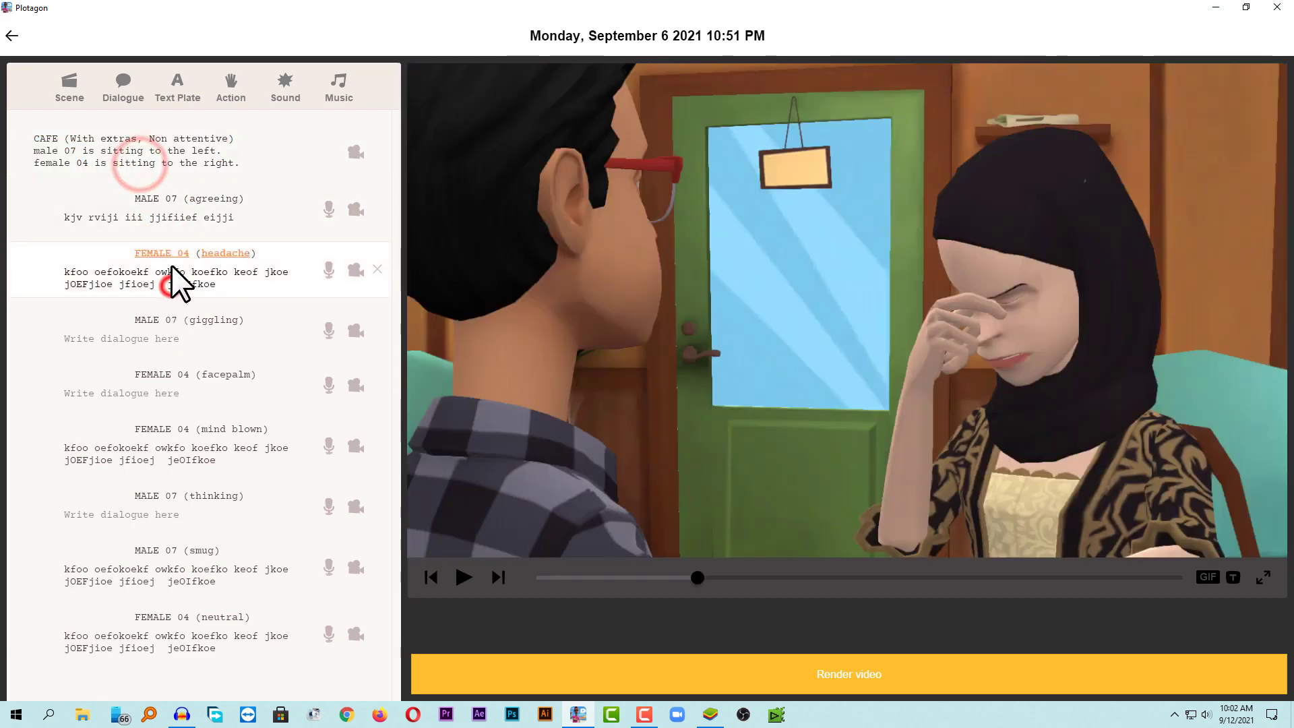
click(188, 436)
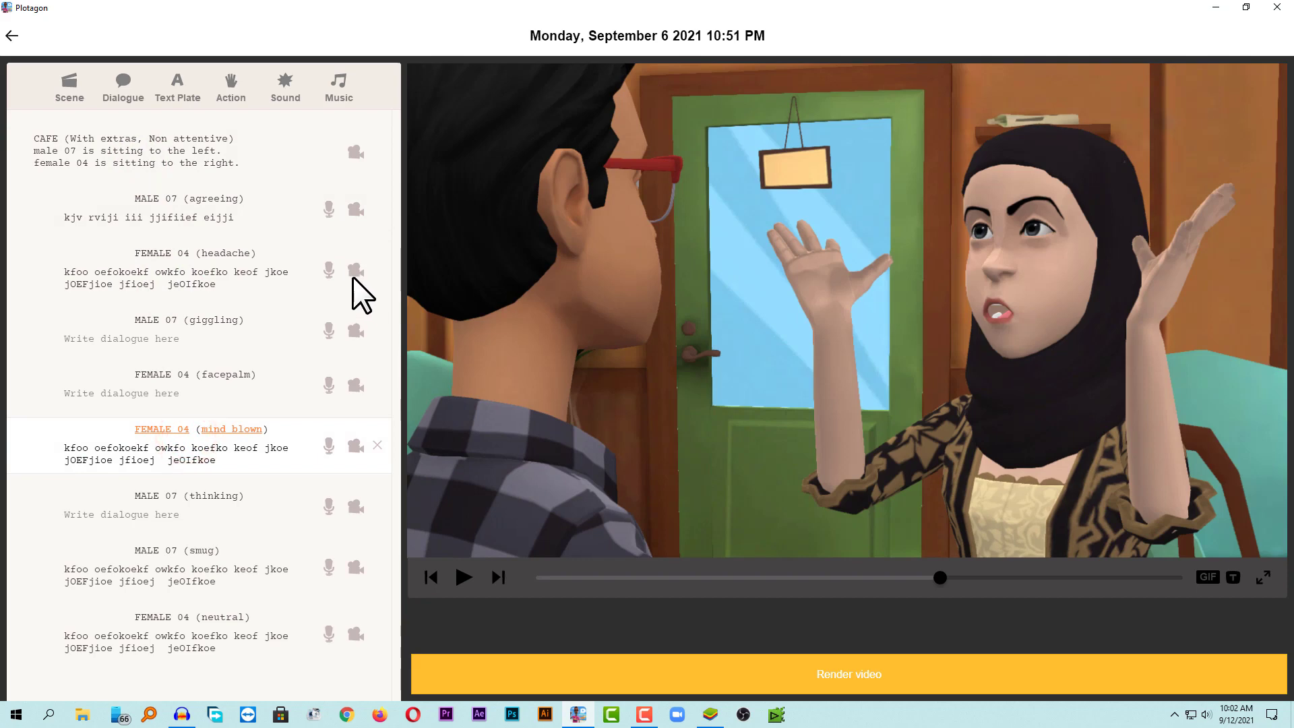
click(180, 369)
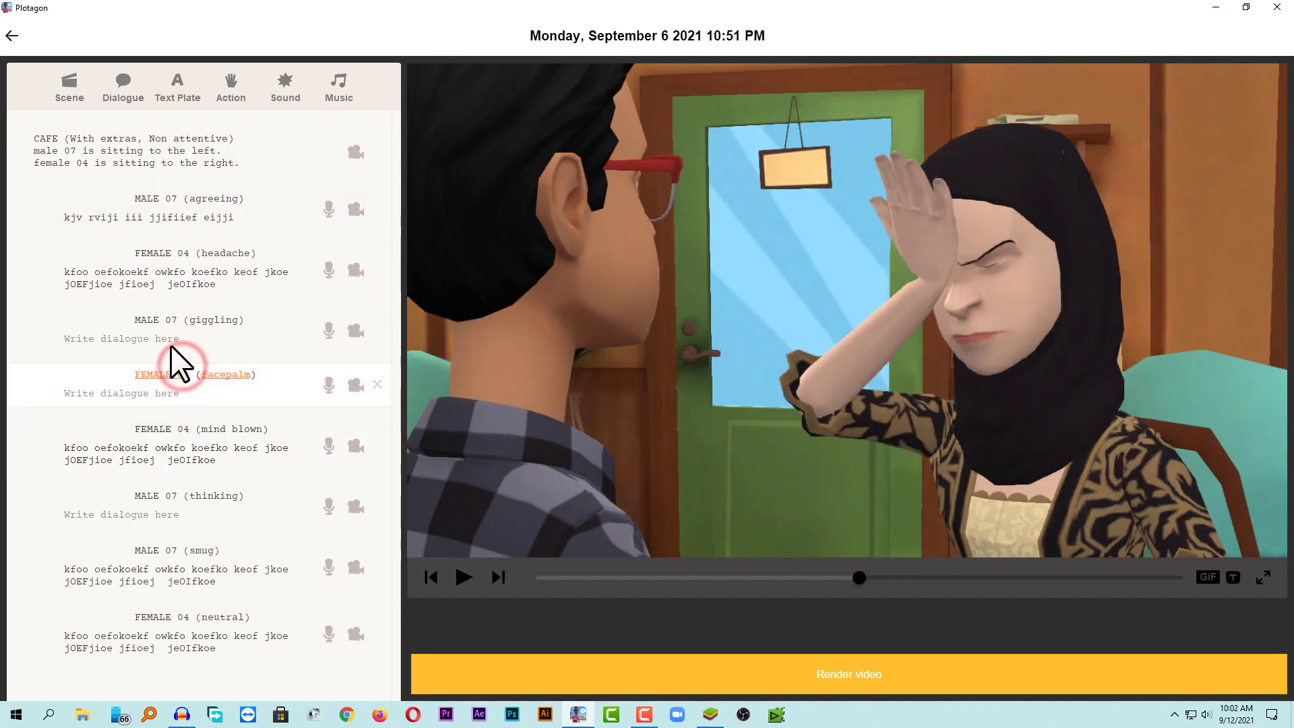
click(172, 341)
click(178, 381)
click(186, 473)
click(185, 591)
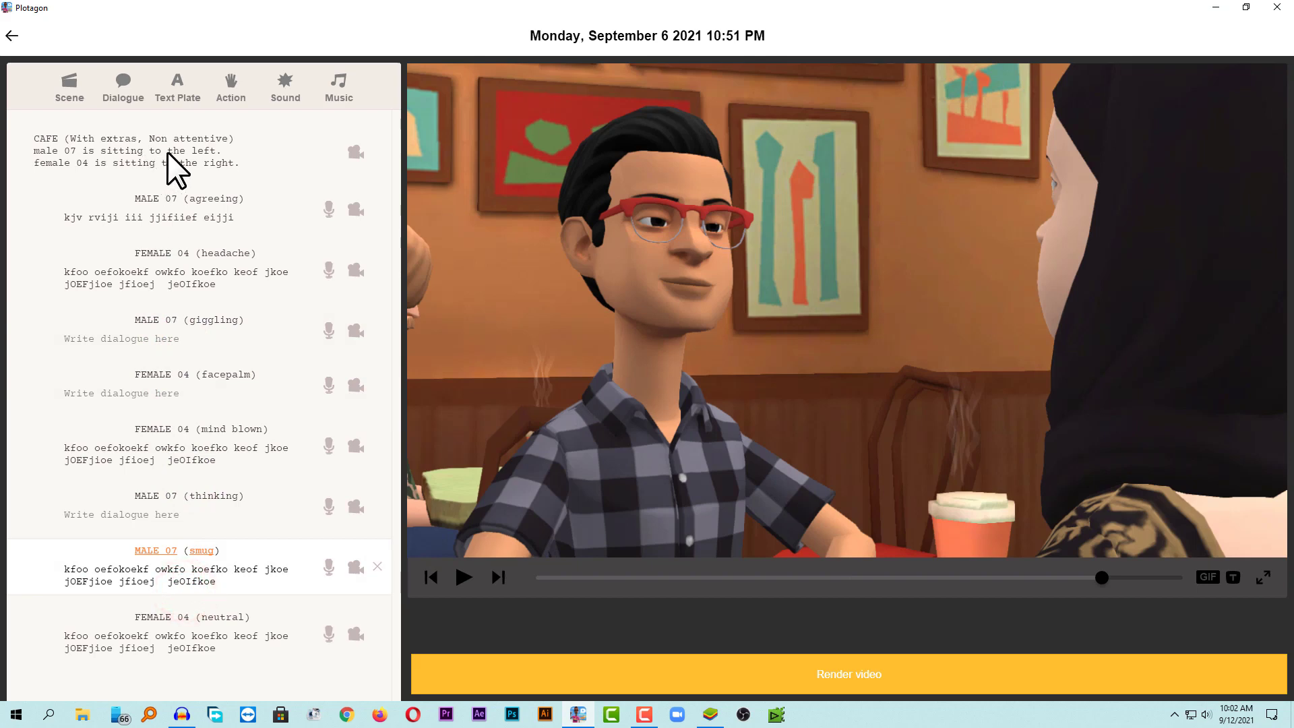
Show the café scene's opening shot in the enlarged preview and minimize the comedy sounds folder window
click(134, 152)
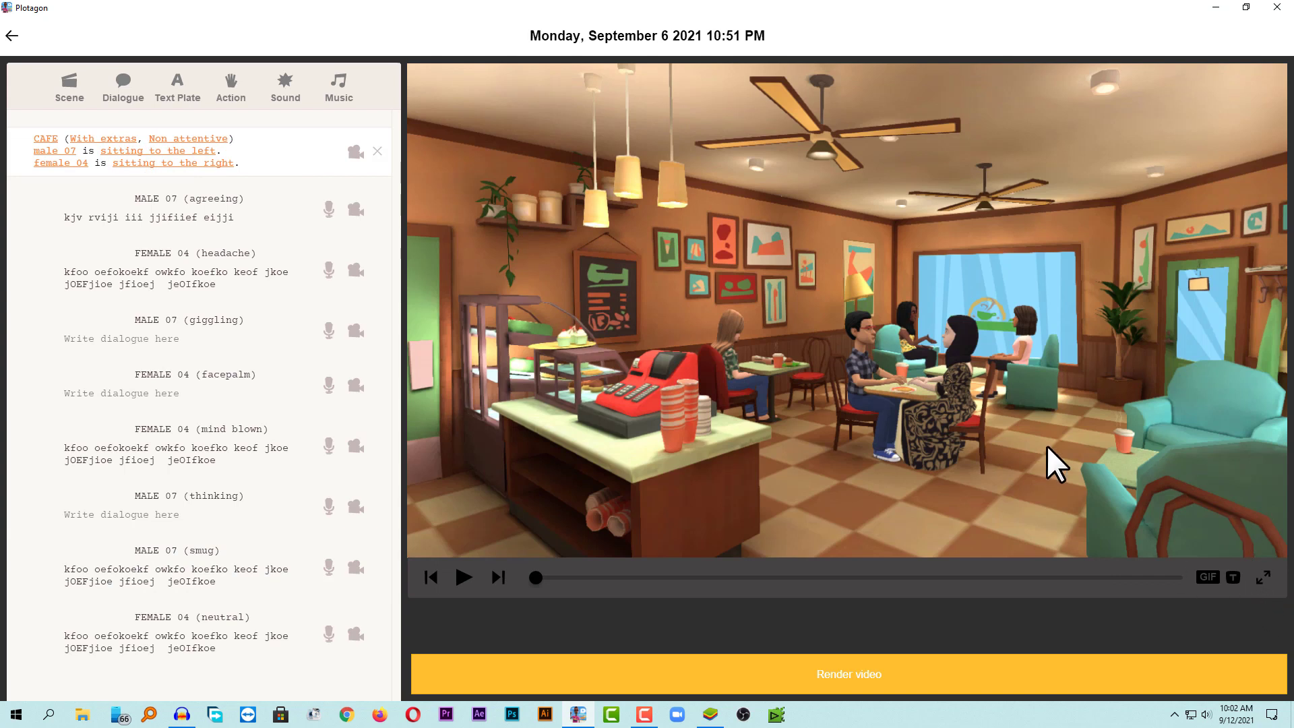
click(1264, 579)
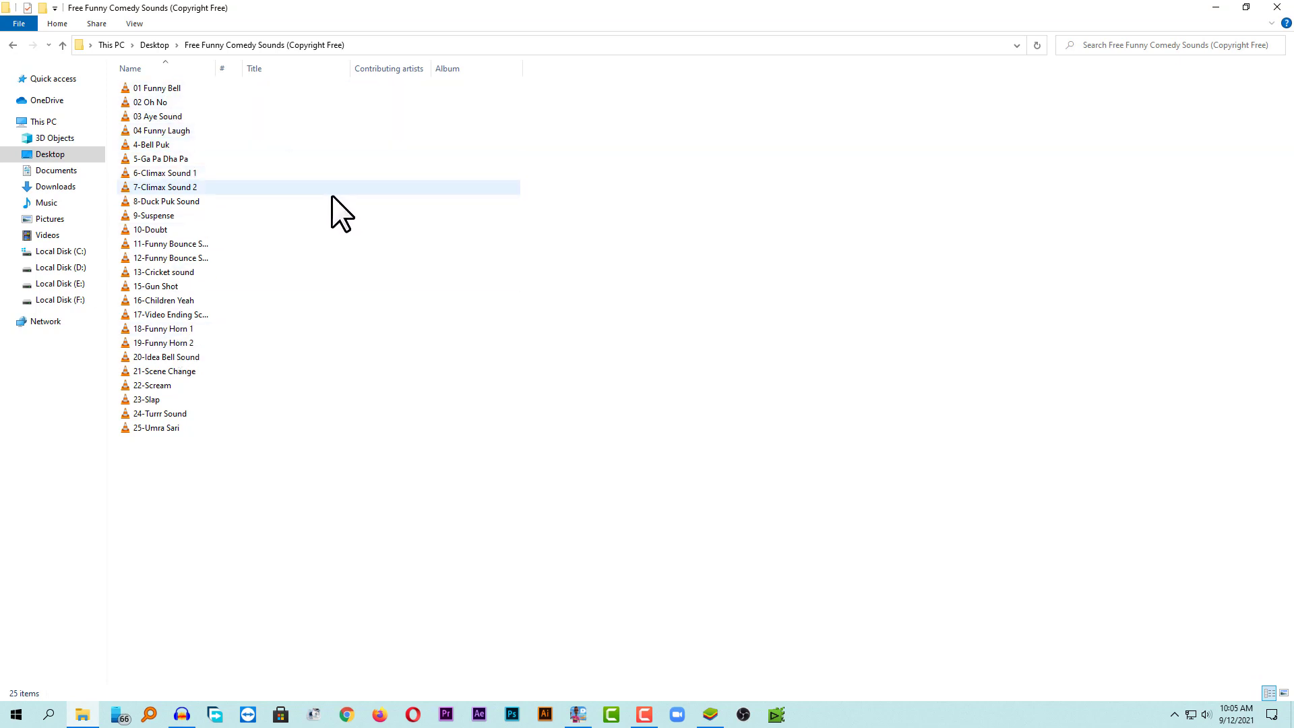
click(1215, 6)
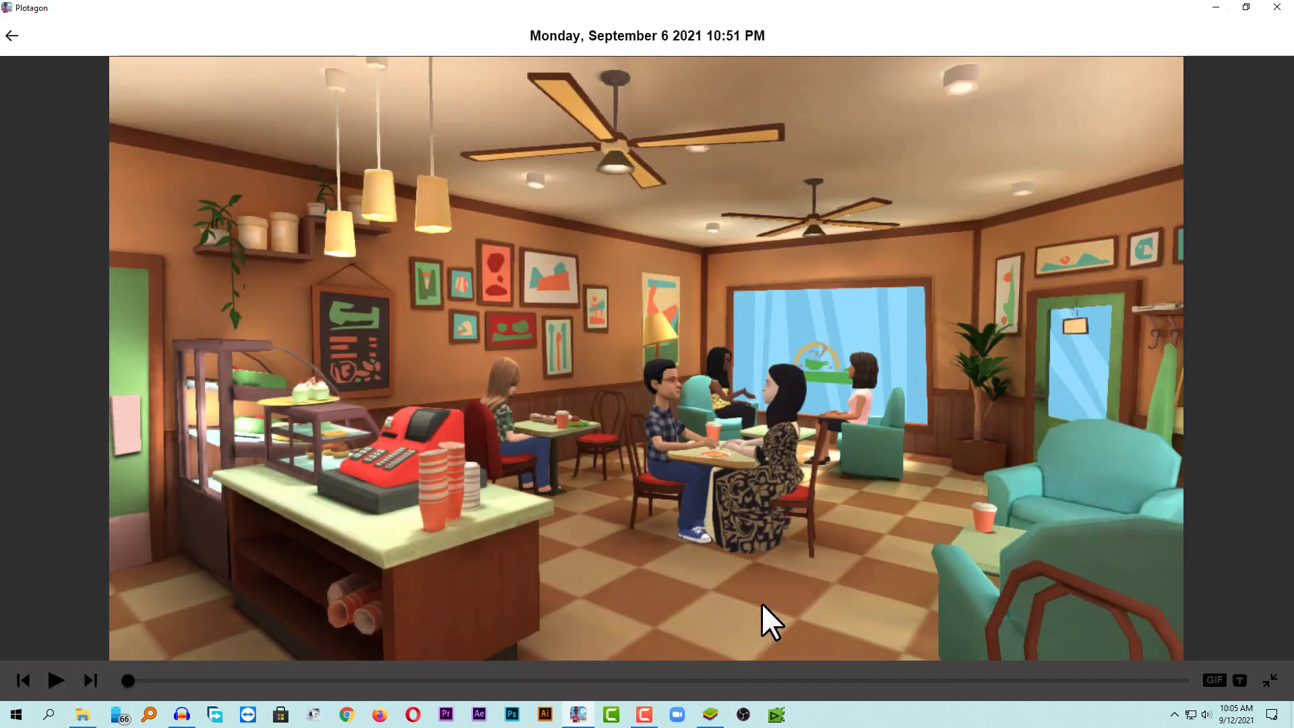
Switch to OBS and add a new Window Capture source named "plotagon window"
click(745, 713)
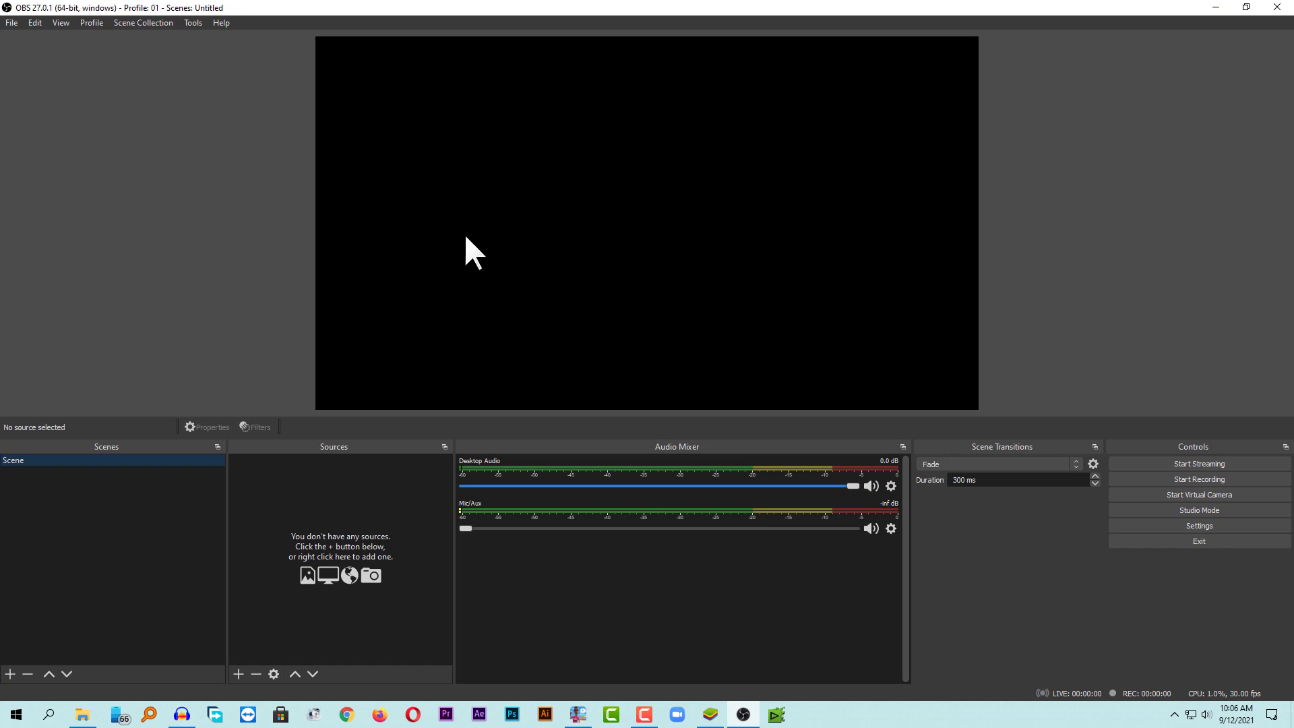
click(239, 672)
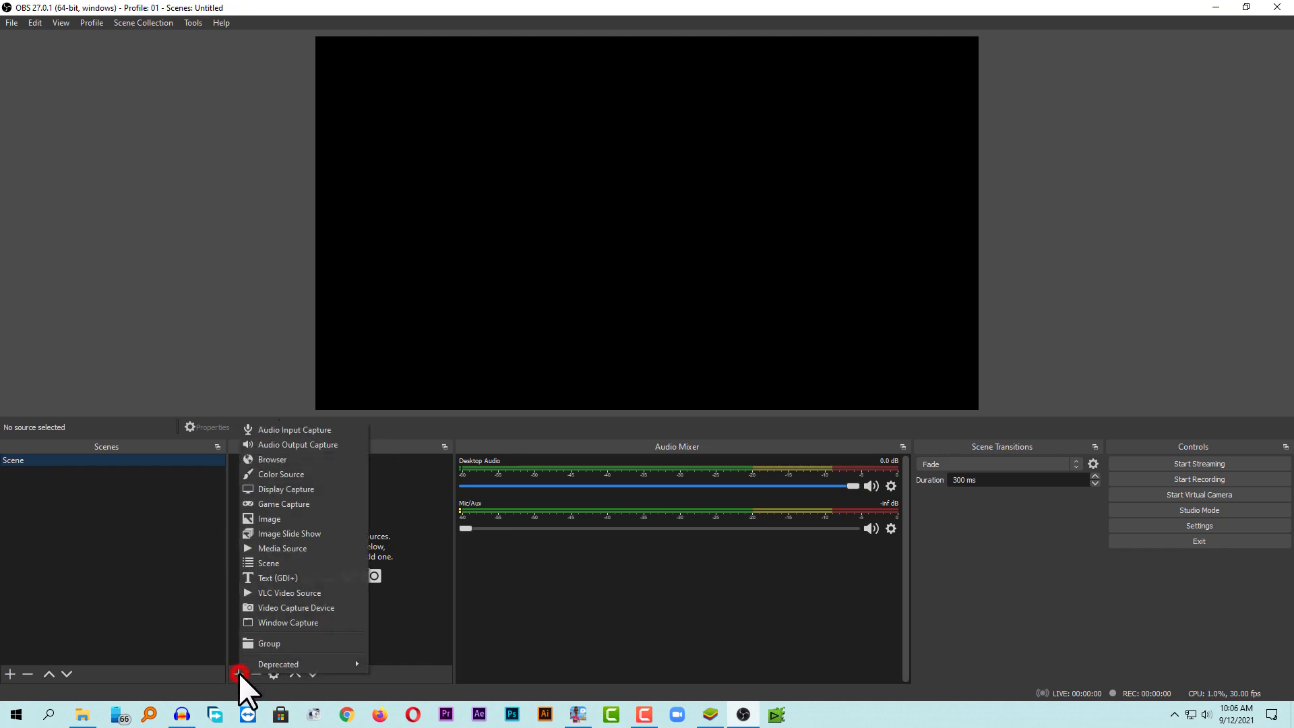
click(288, 623)
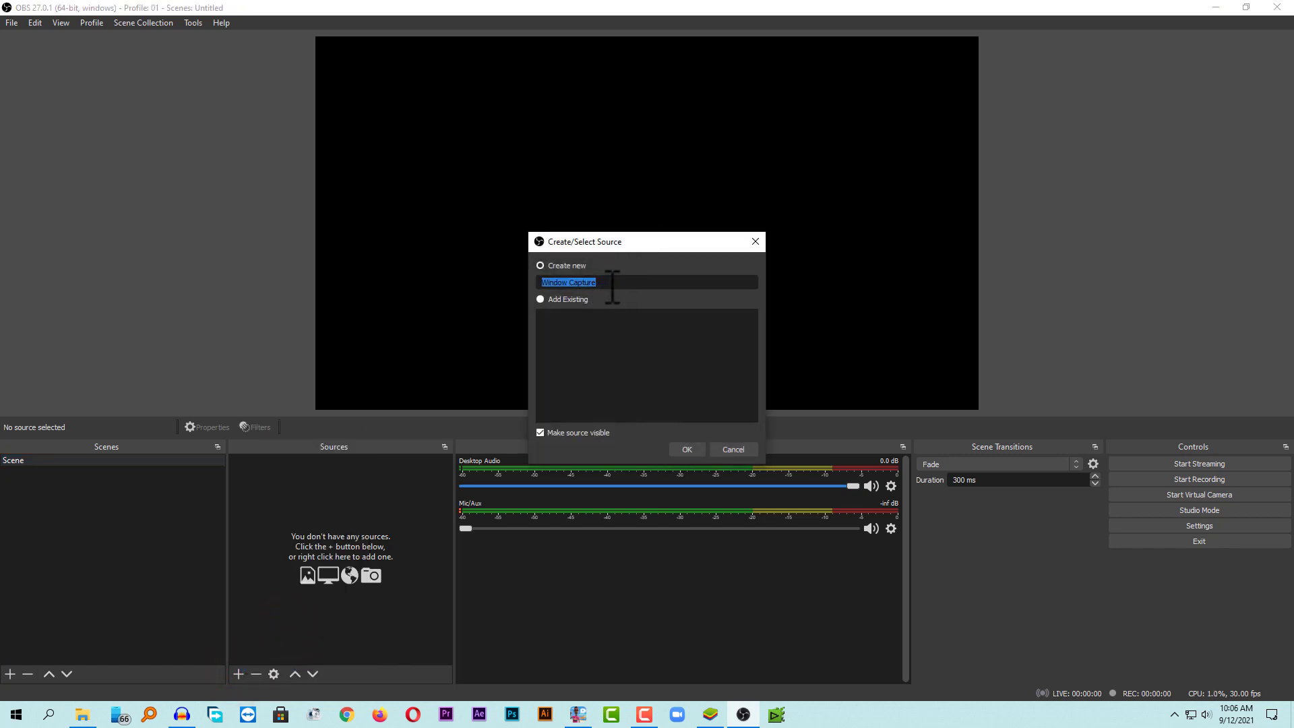
text(plotagon window)
click(686, 447)
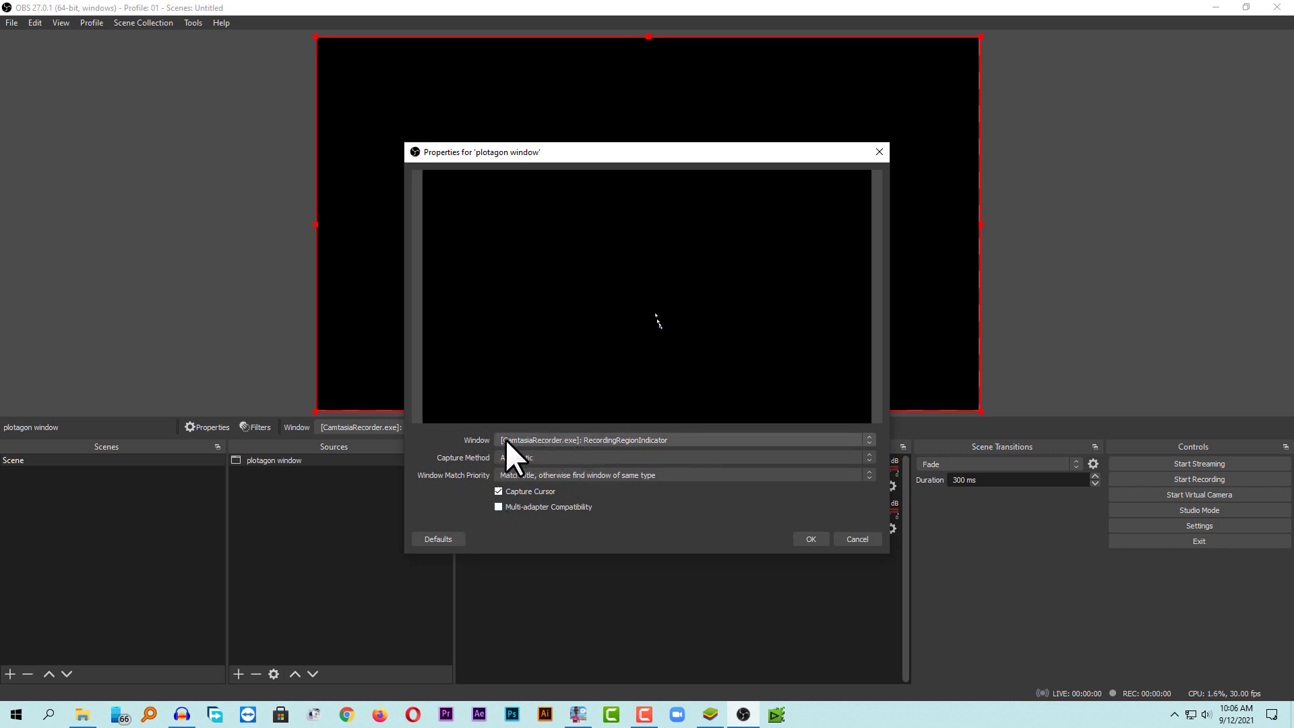
Set the source to capture the [Plotagon.exe]: Plotagon window and turn off cursor capture
click(568, 439)
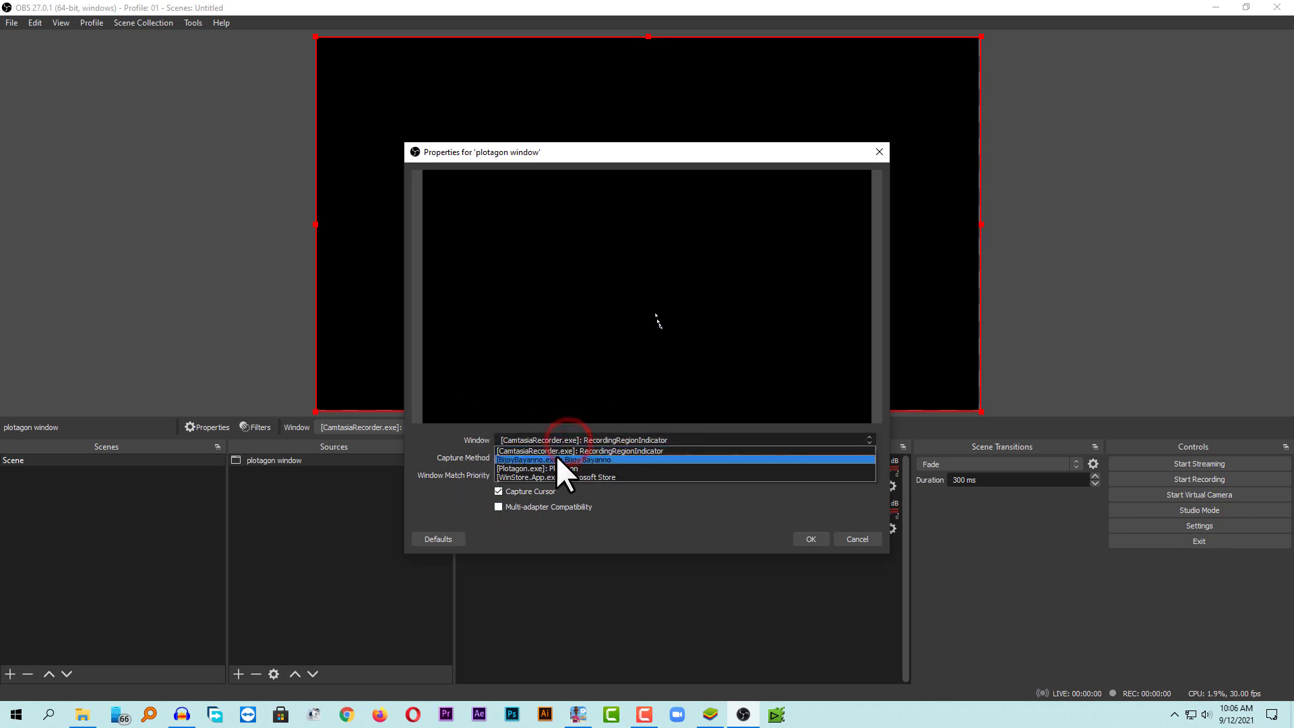
click(560, 468)
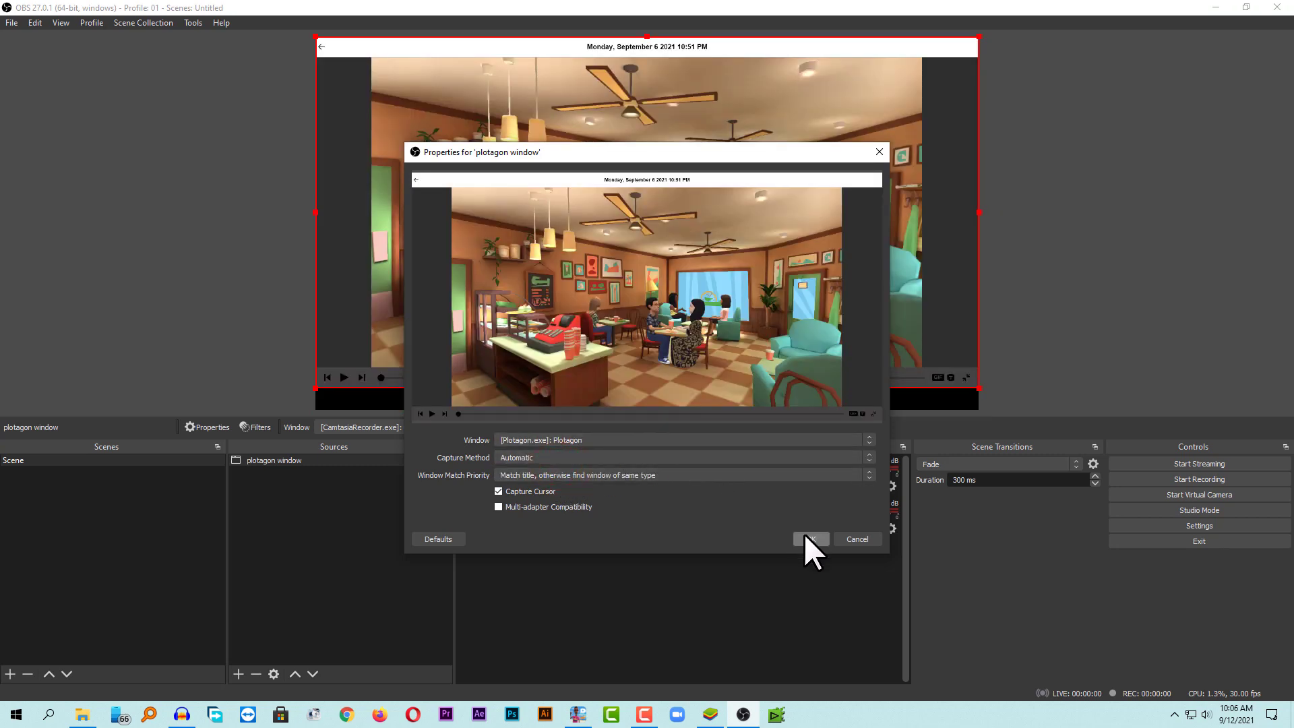
click(519, 492)
click(810, 538)
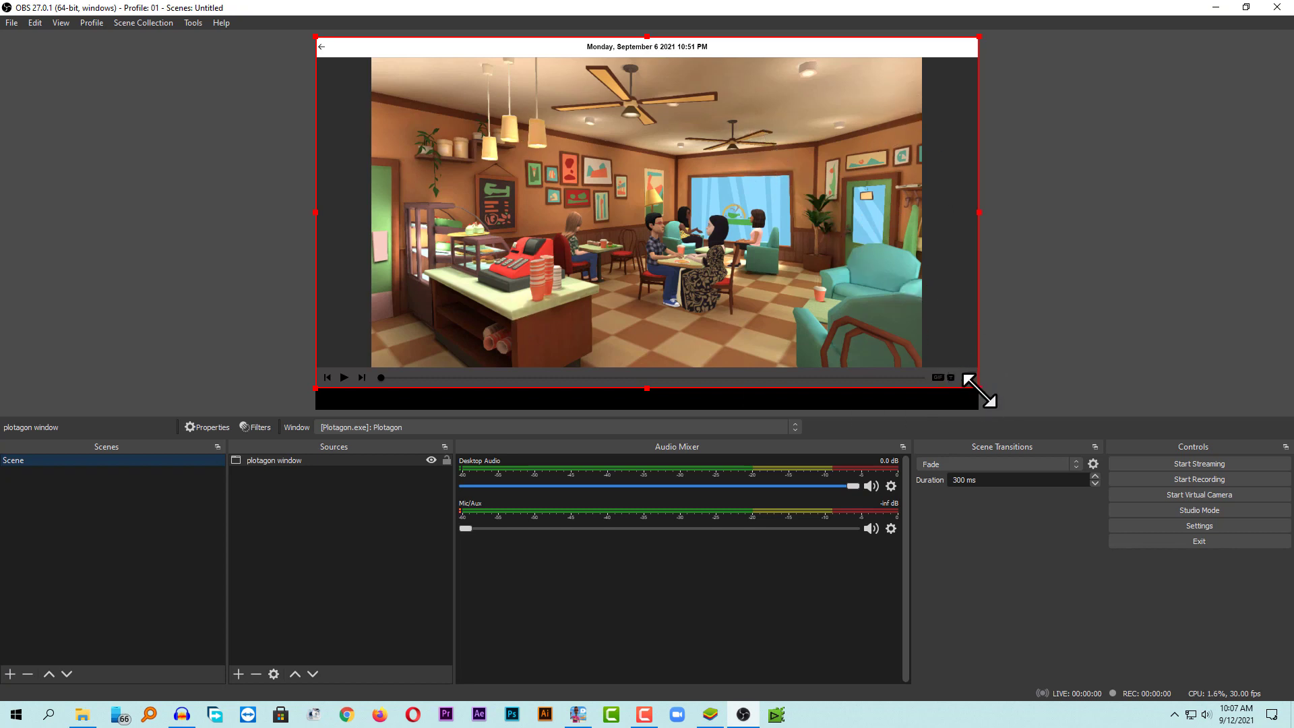
Crop the plotagon window source to the café picture, cutting off the title strip, playback controls and dark side borders
key(alt)
drag(978, 389, 924, 369)
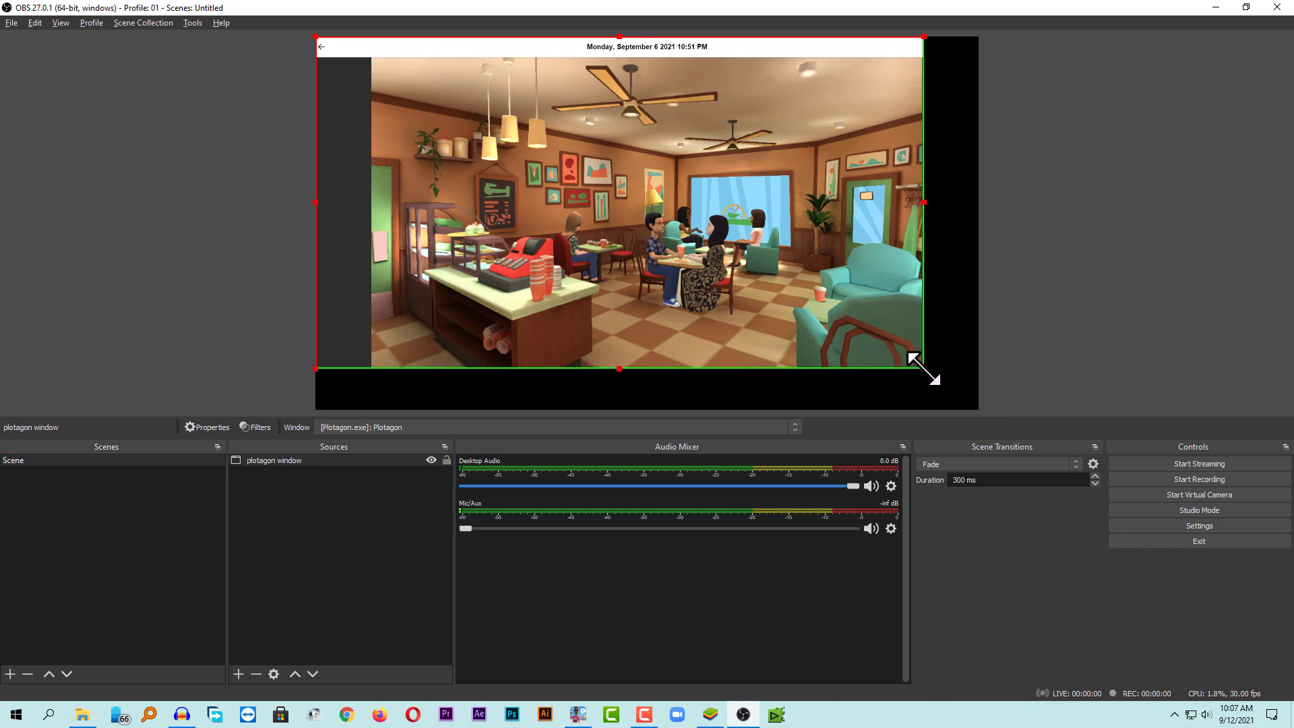
drag(314, 35, 372, 57)
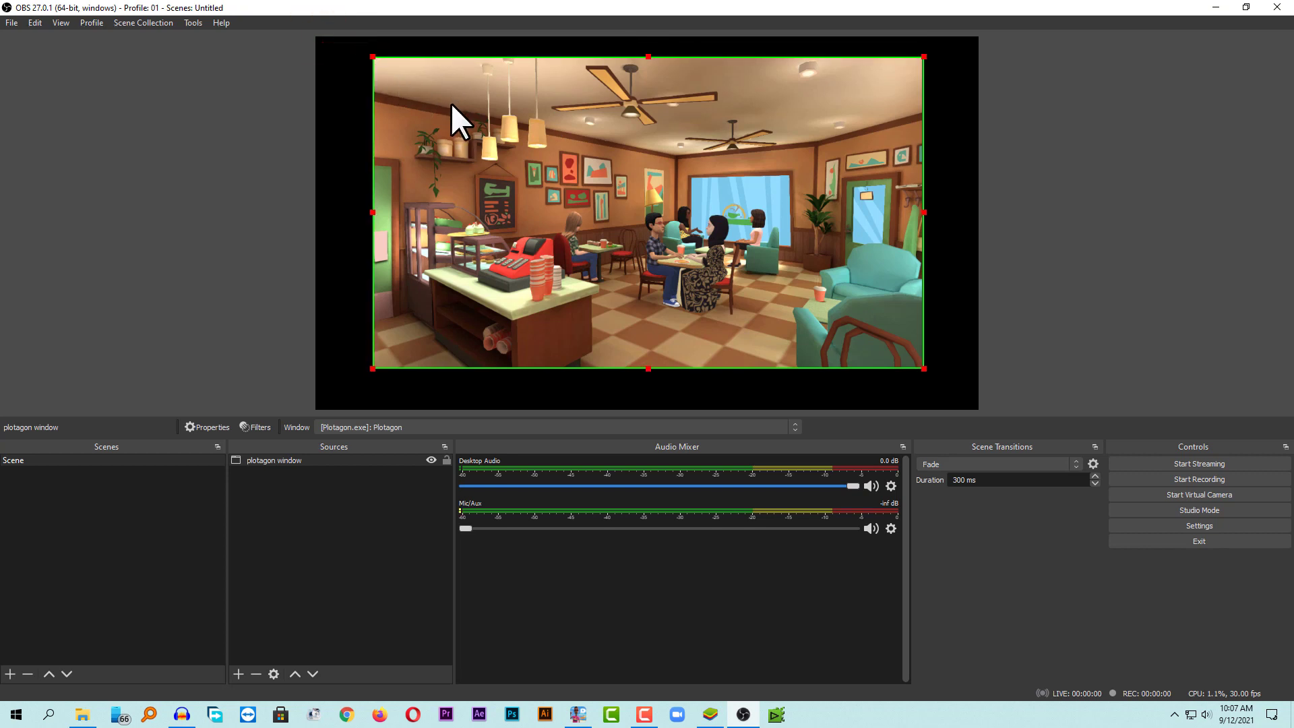
Align the cropped capture with the canvas's upper-left corner and enlarge it to fill the whole canvas
drag(439, 104, 385, 82)
drag(867, 349, 977, 410)
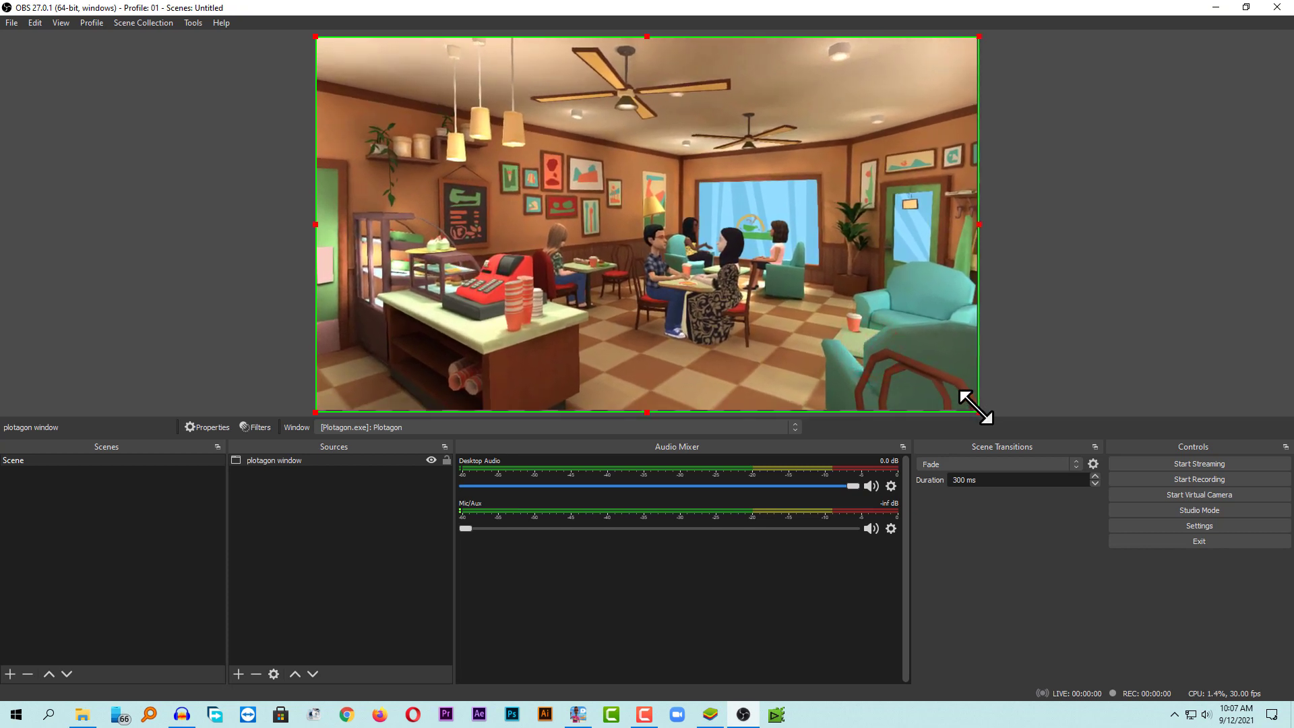
click(523, 540)
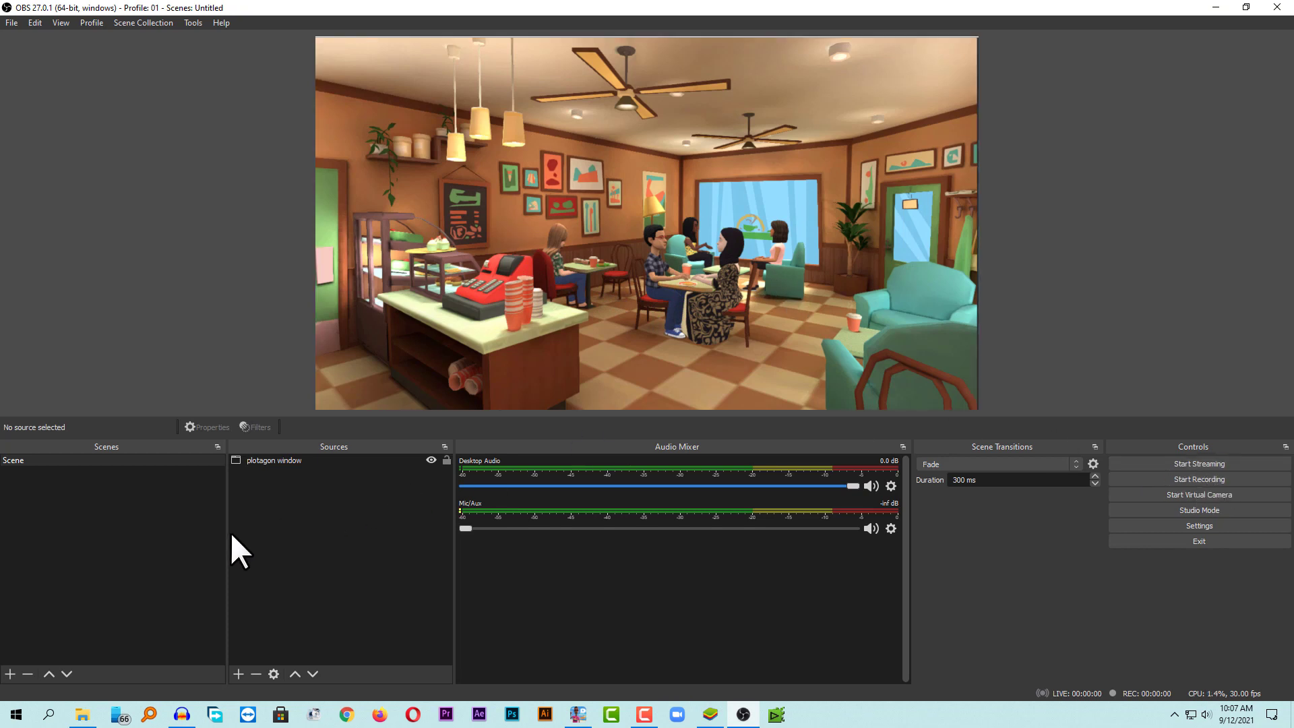
click(283, 532)
Duplicate the existing scene, plotagon window source included, and name the copy "funny bell"
right_click(27, 456)
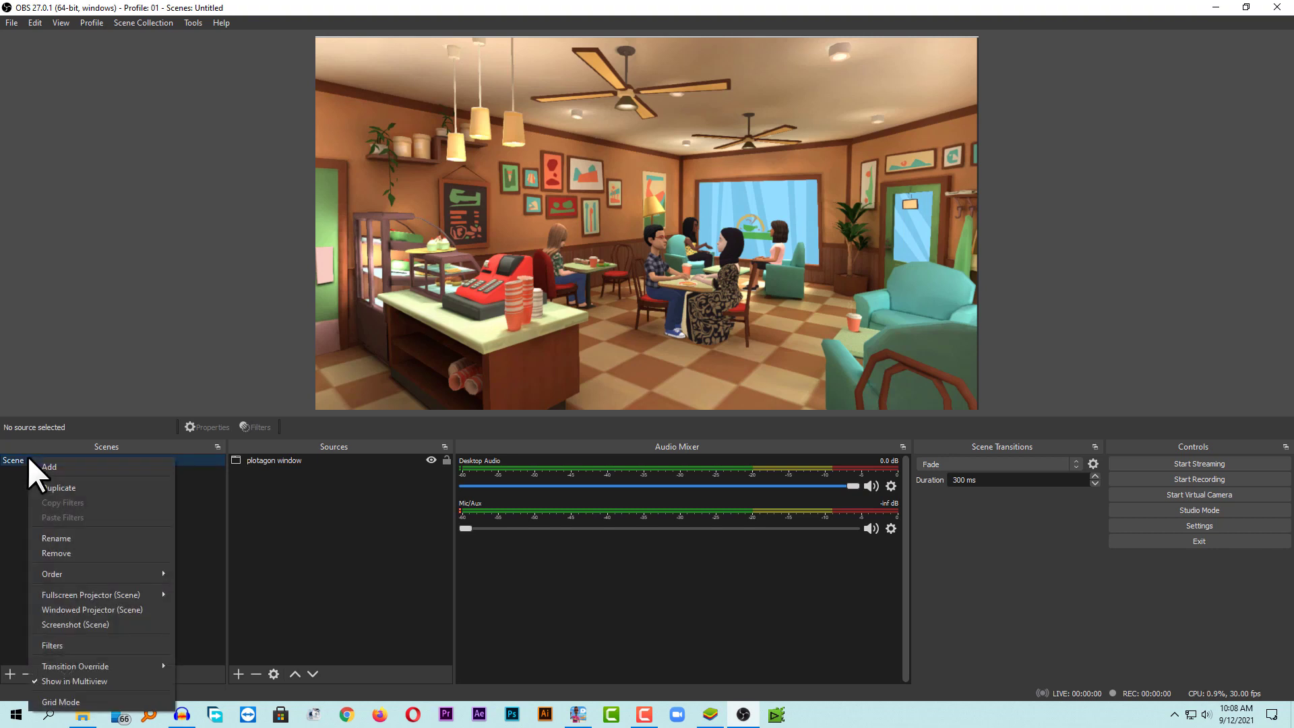
click(55, 484)
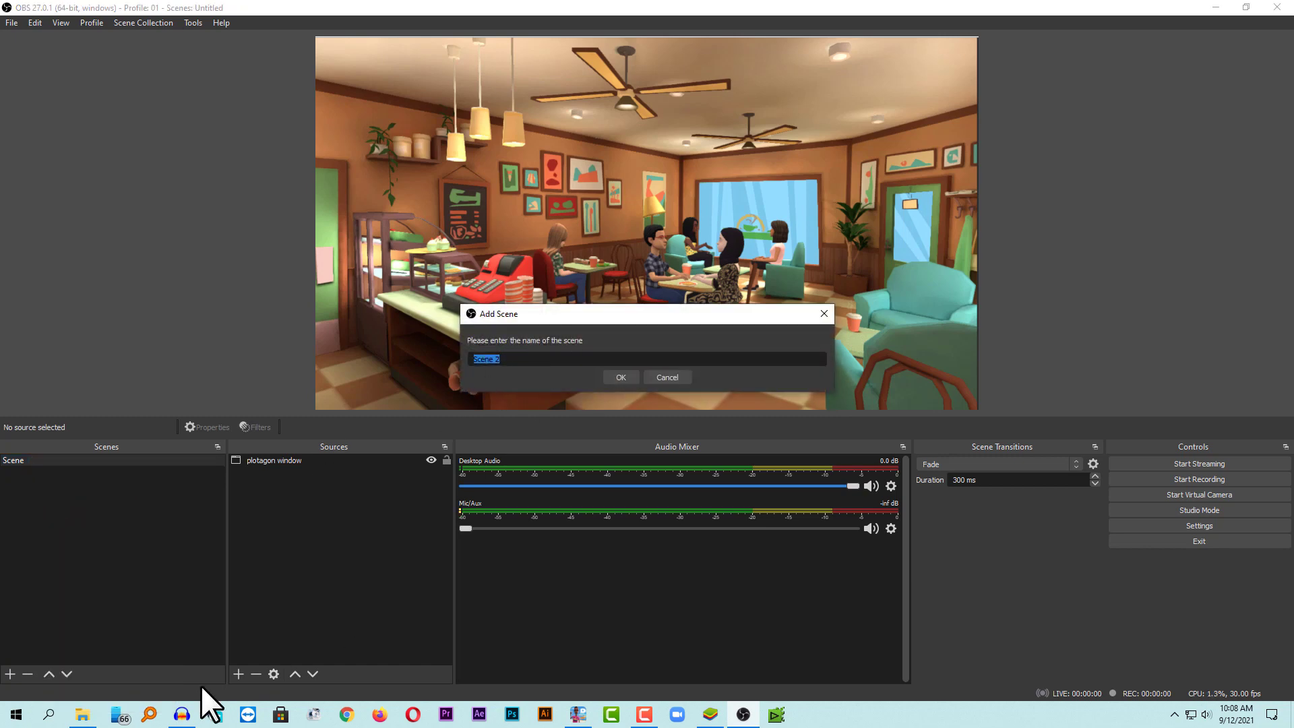
click(82, 714)
text(funny bell)
click(625, 378)
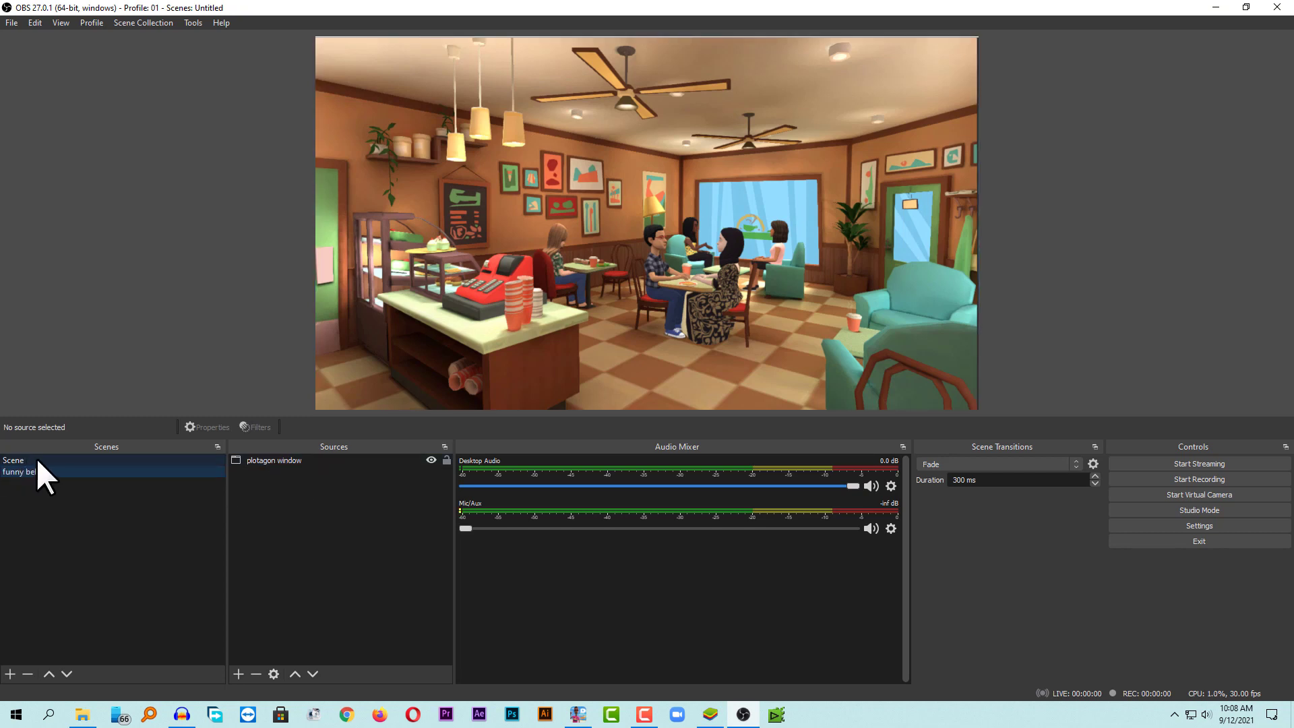
click(270, 460)
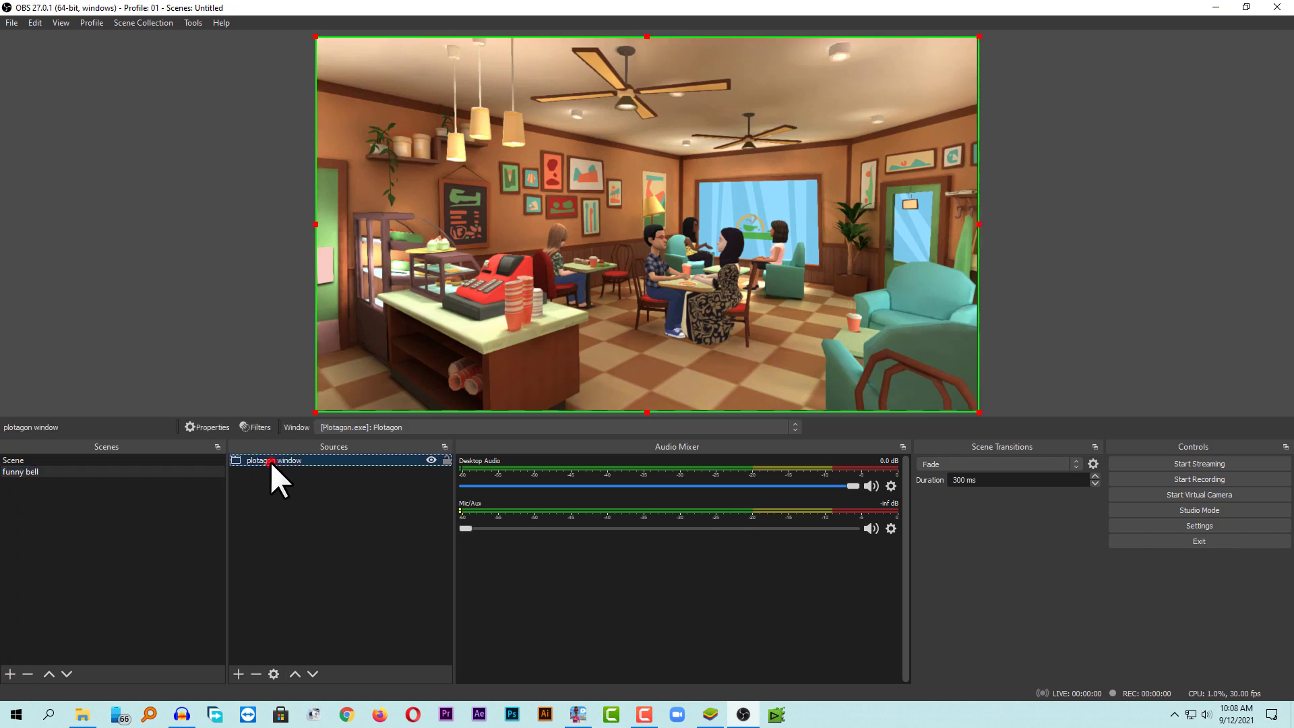
click(284, 514)
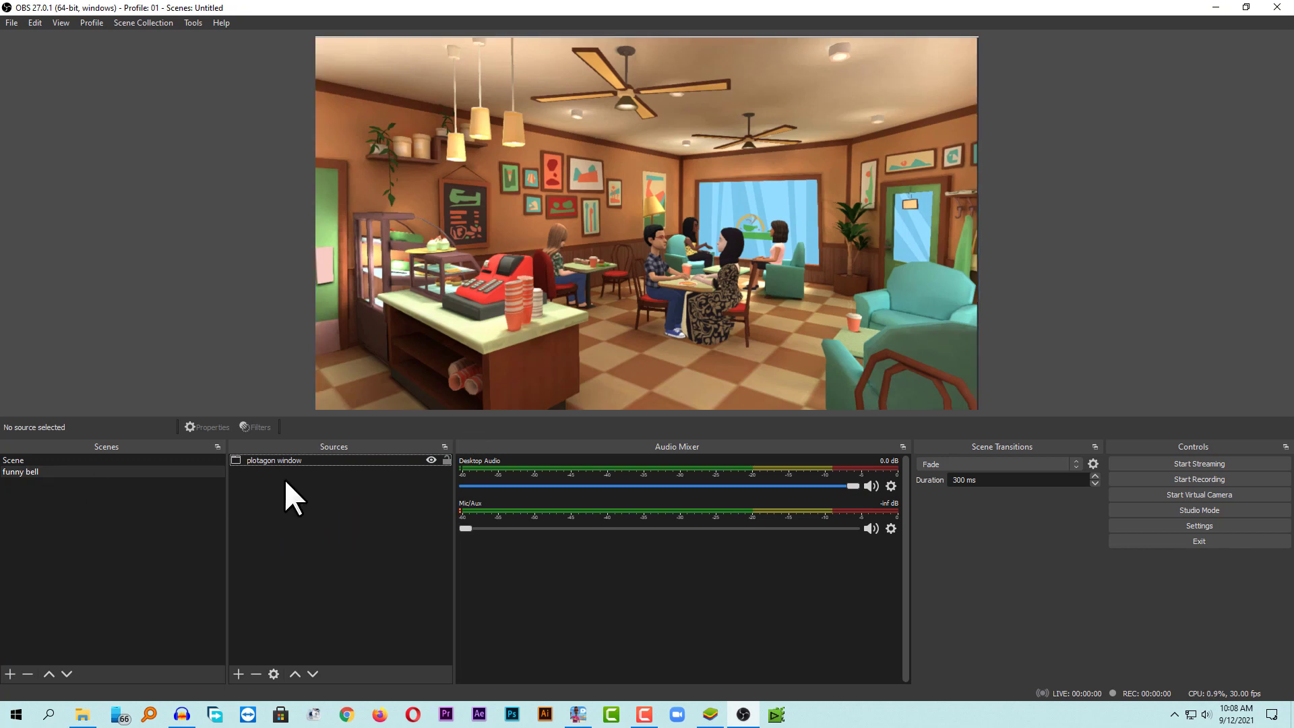
Add a new Media Source with the default name to the funny bell scene
click(239, 674)
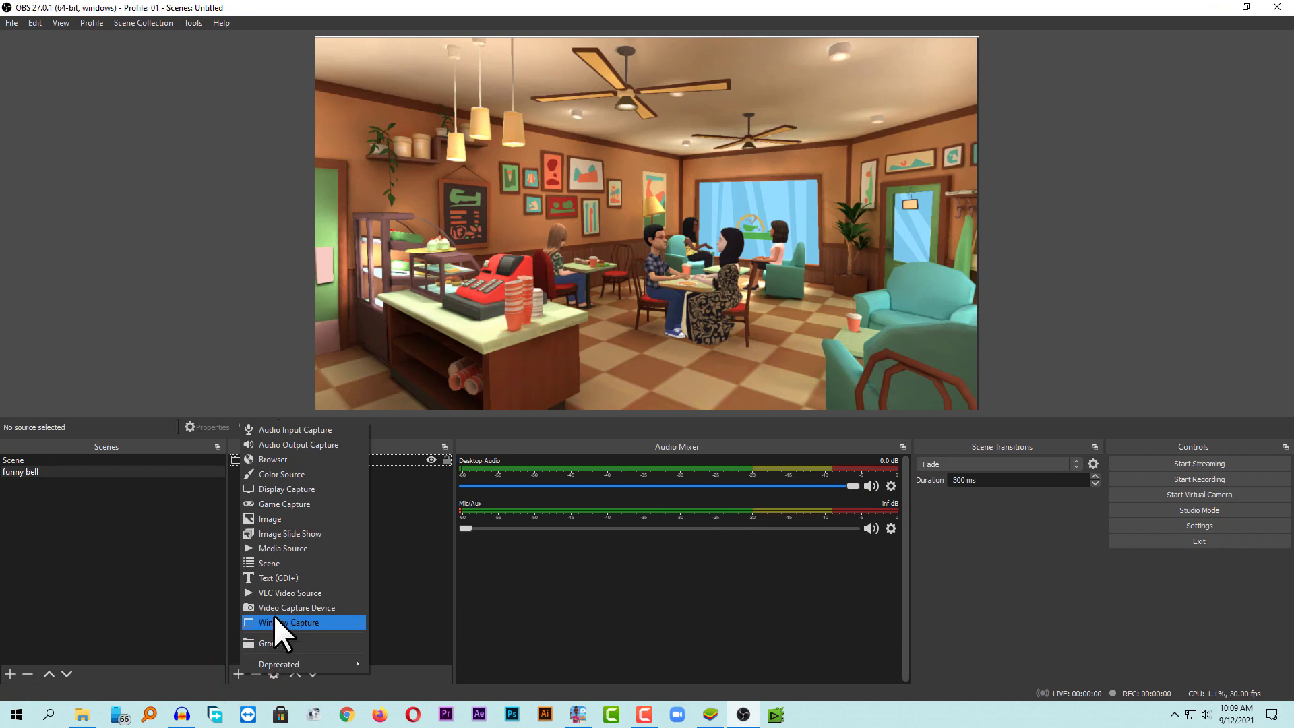
click(281, 544)
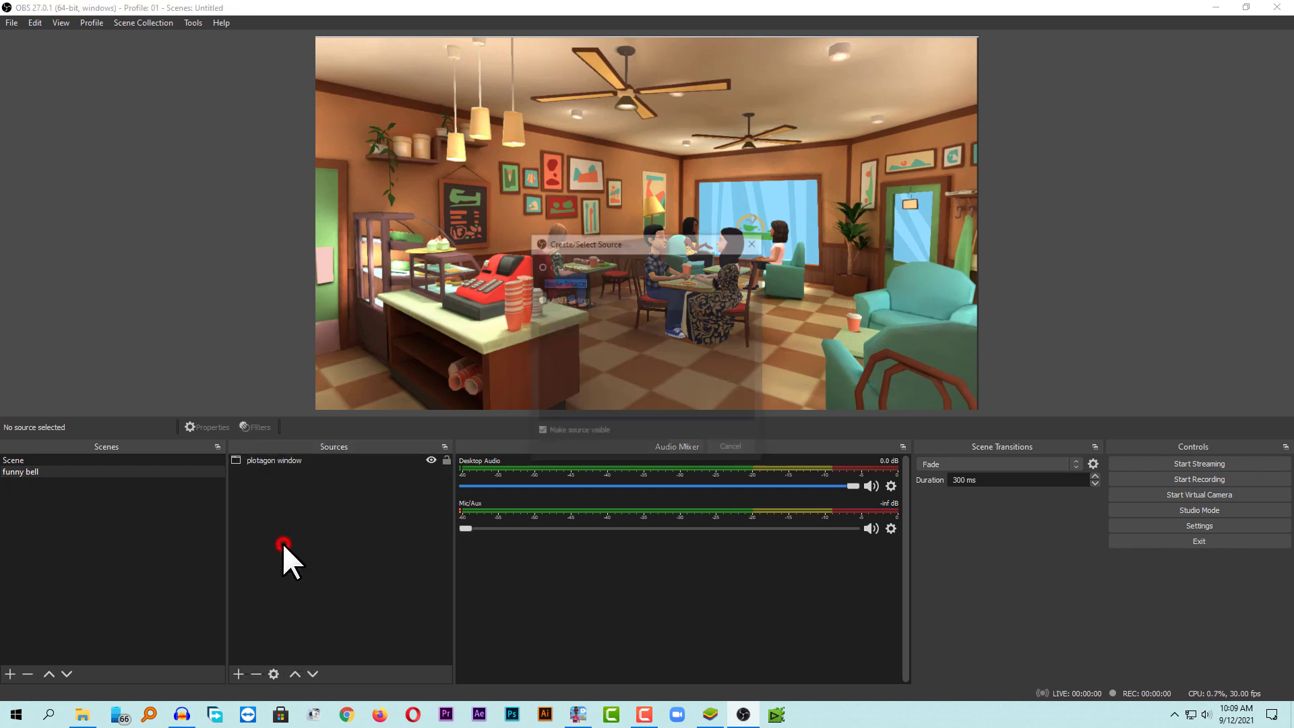
click(687, 448)
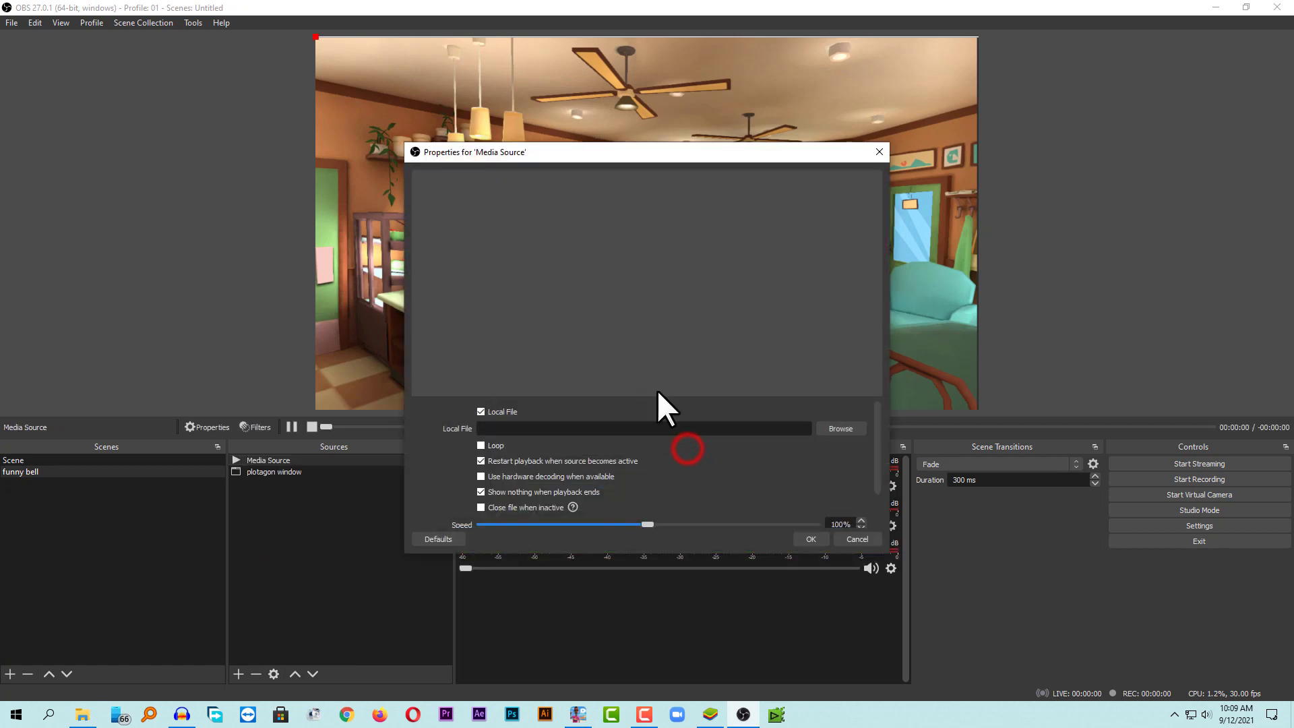
Choose "01 Funny Bell" from the Desktop folder "Free Funny Comedy Sounds (Copyright Free)" as the media source's local file
click(841, 429)
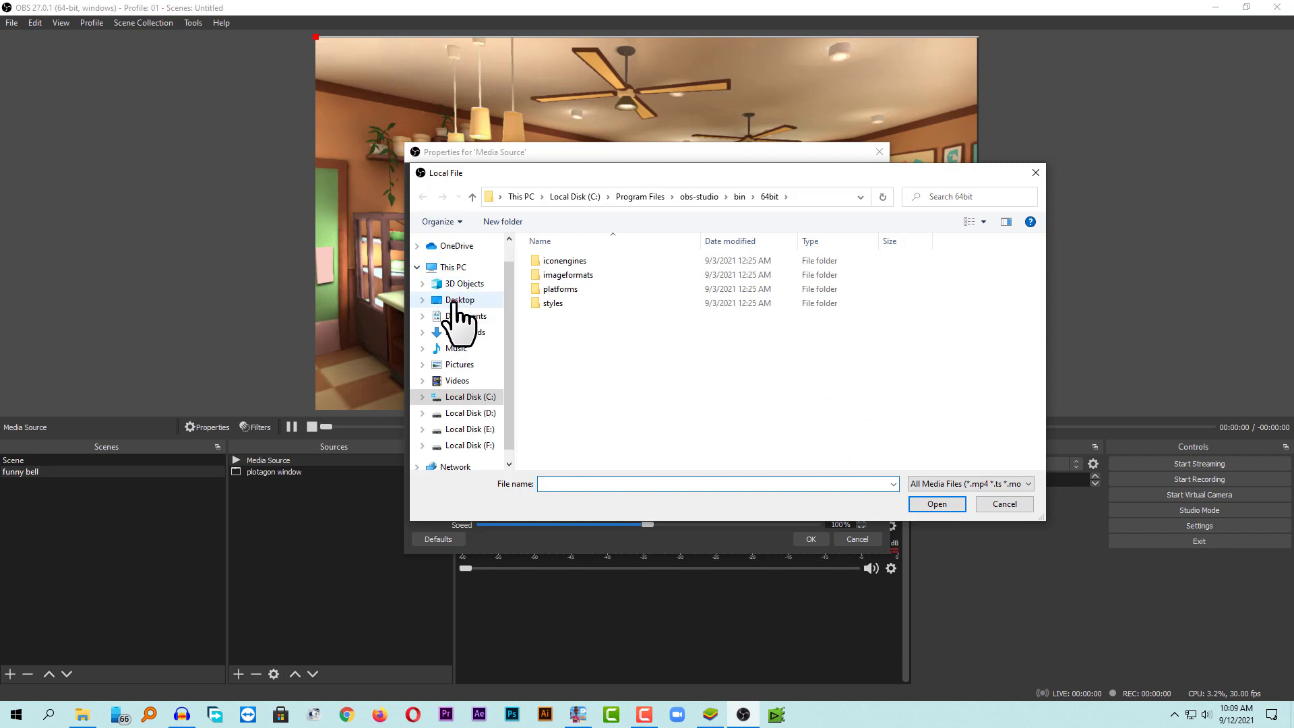
click(455, 300)
double_click(569, 273)
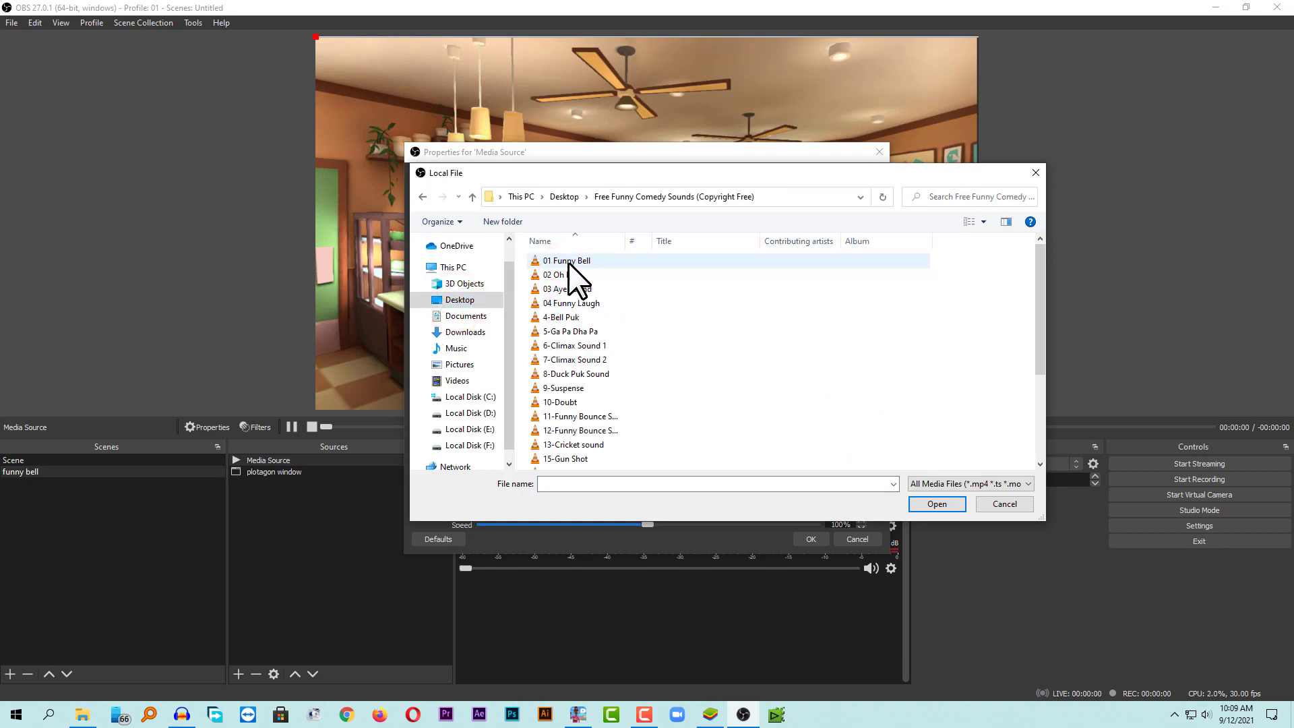
click(581, 259)
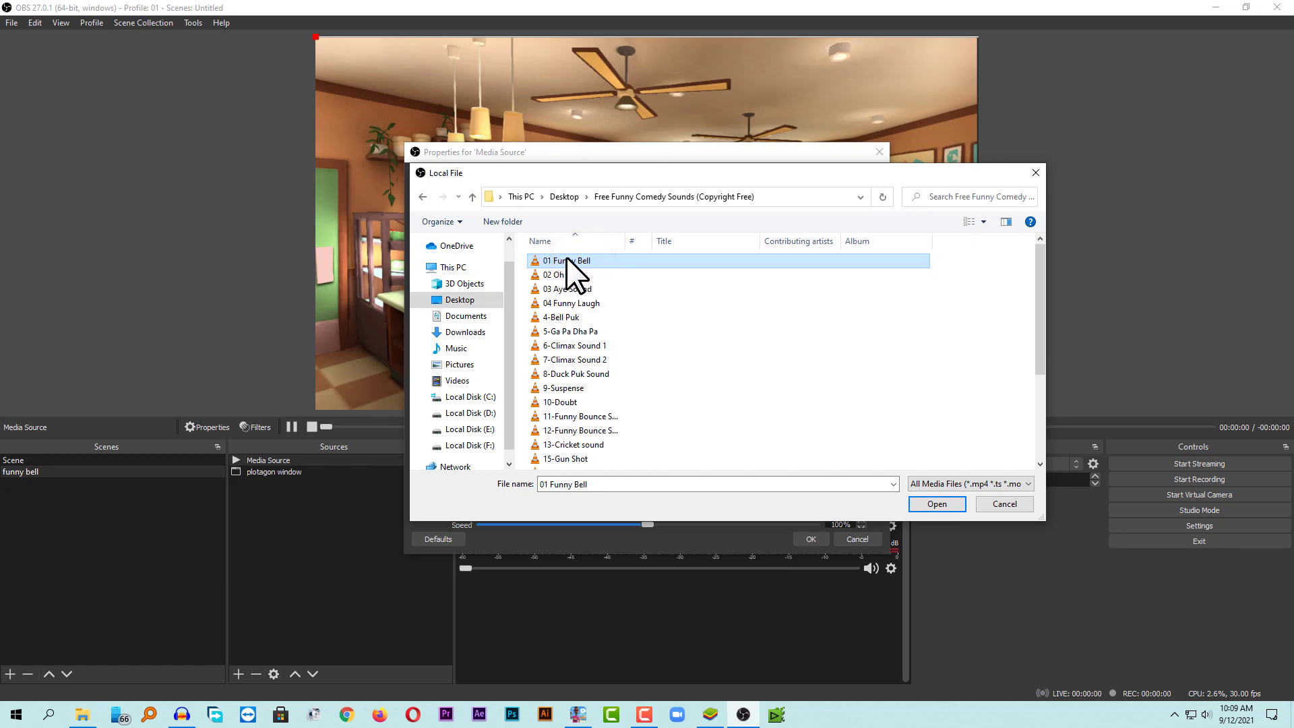
double_click(556, 257)
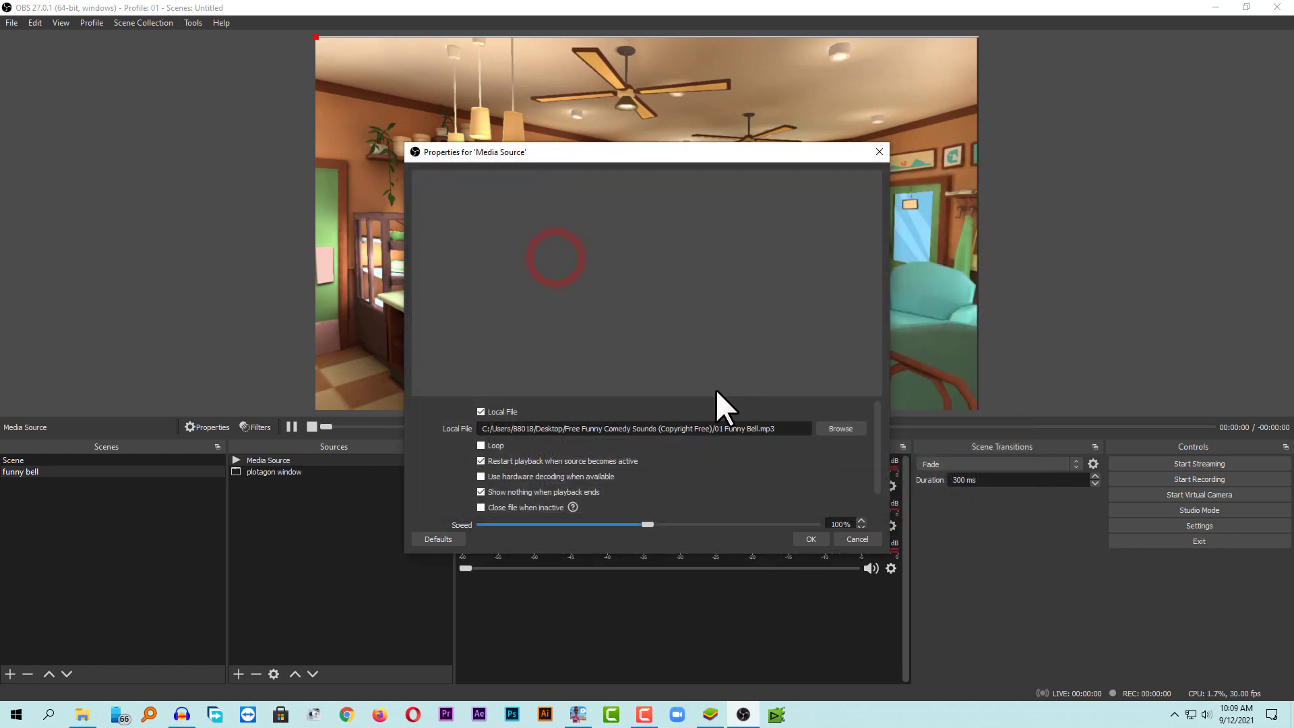
Accept the properties of the funny bell media source and replay its sound
click(803, 535)
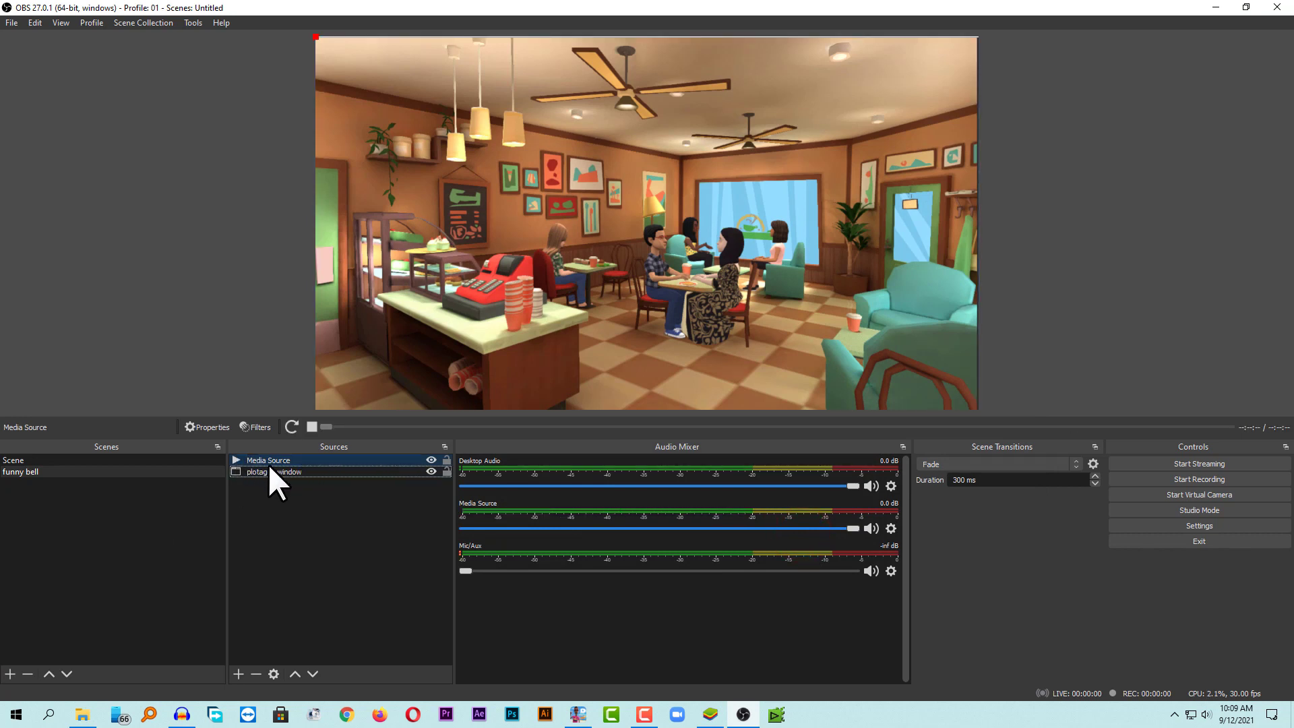
click(291, 427)
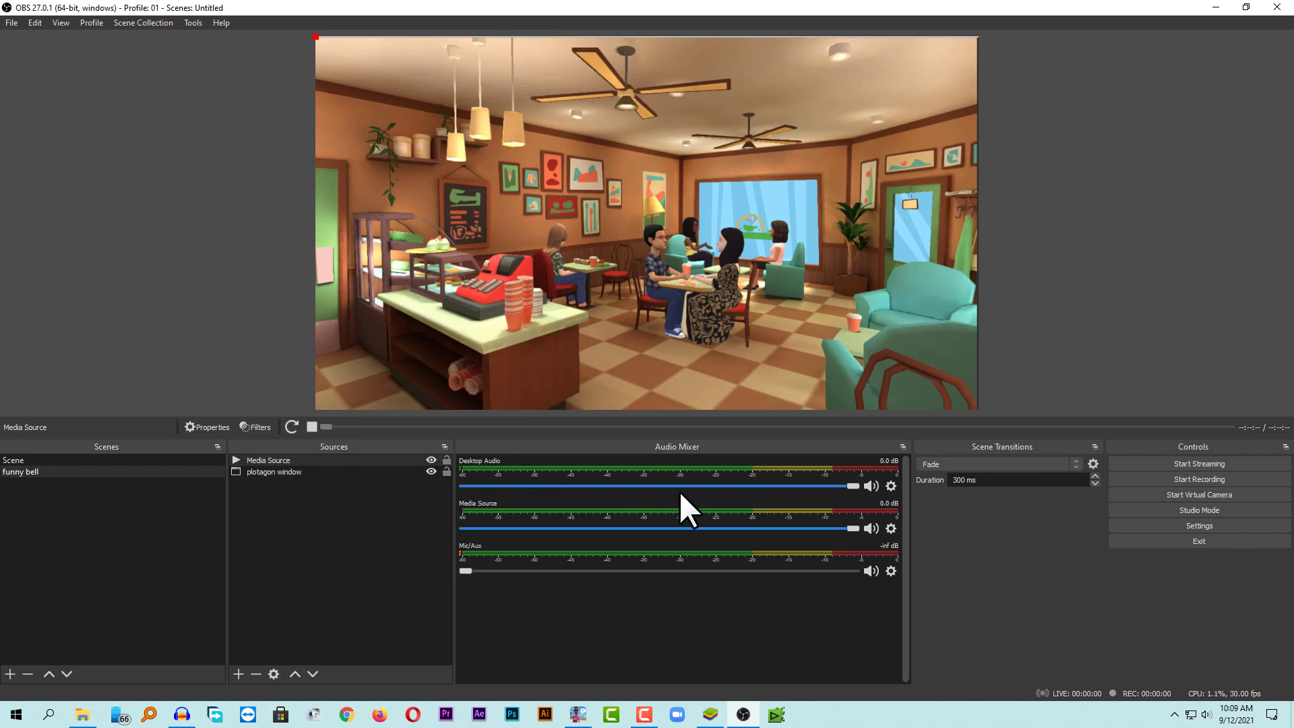
click(291, 427)
Set the funny bell media source's audio monitoring to Monitor and Output and replay the sound
click(890, 528)
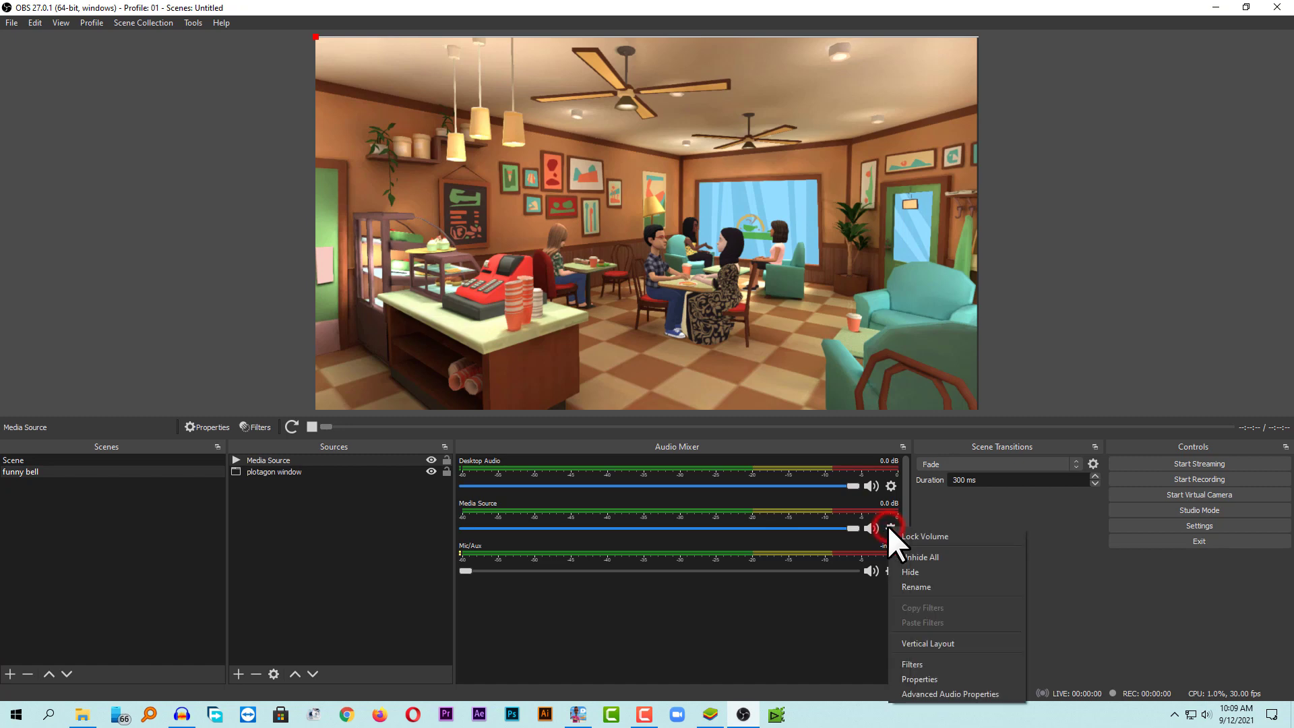
click(939, 694)
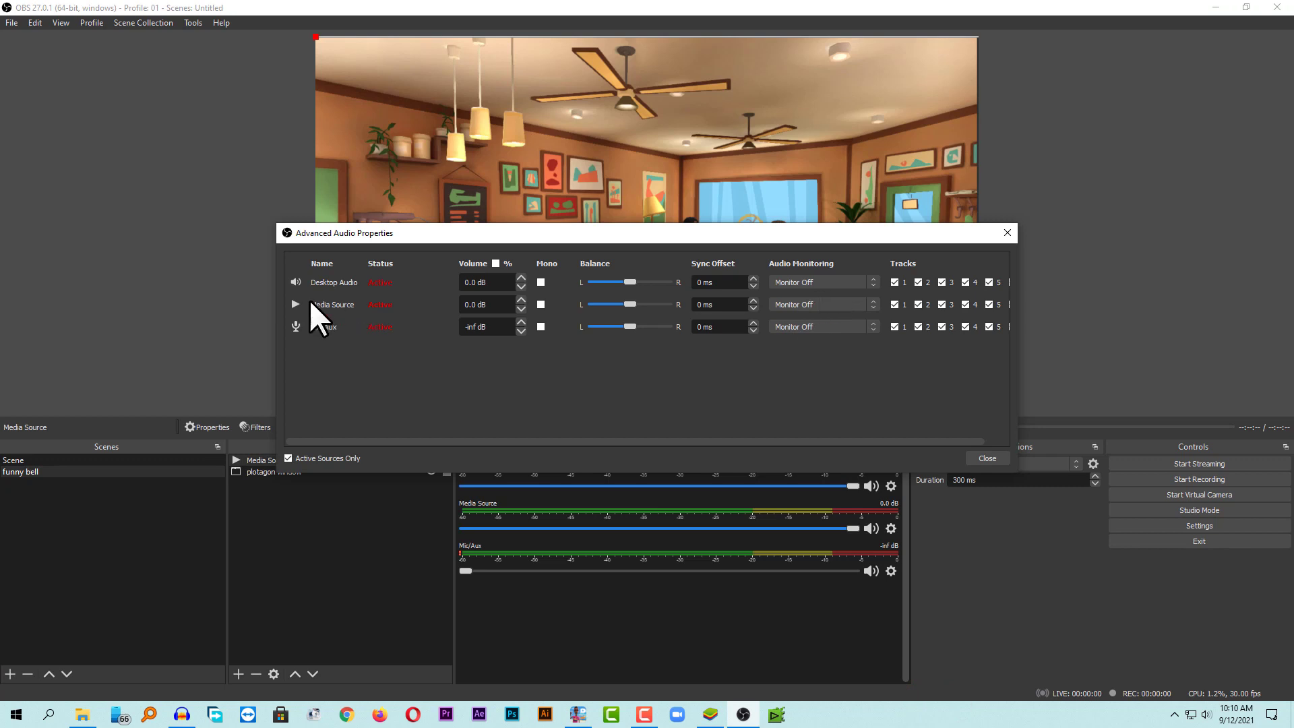
click(818, 305)
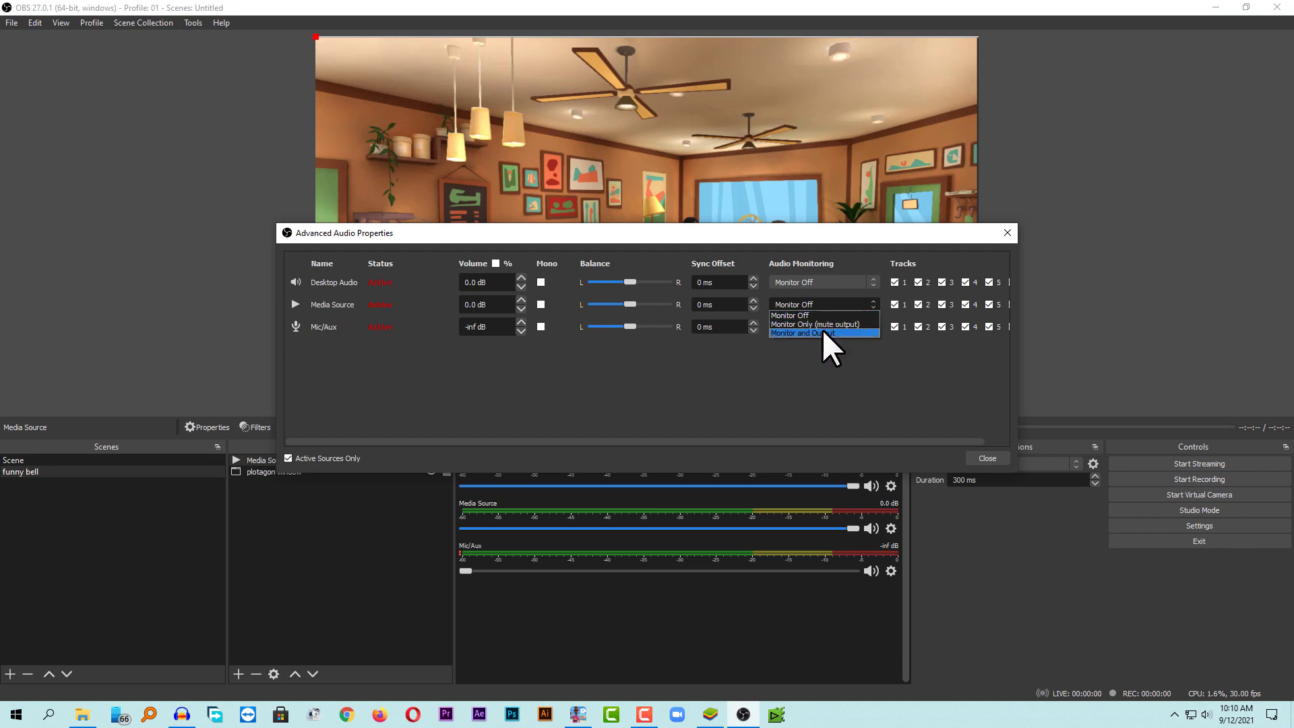
click(822, 329)
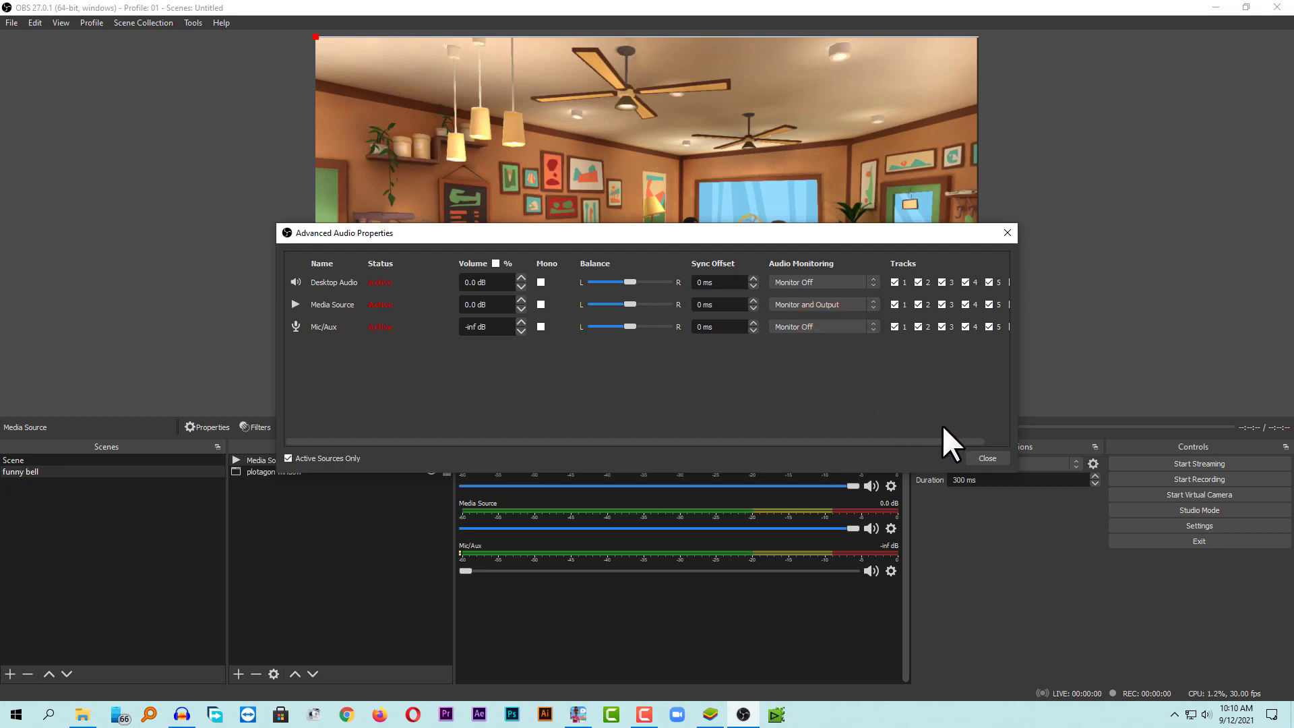
click(987, 458)
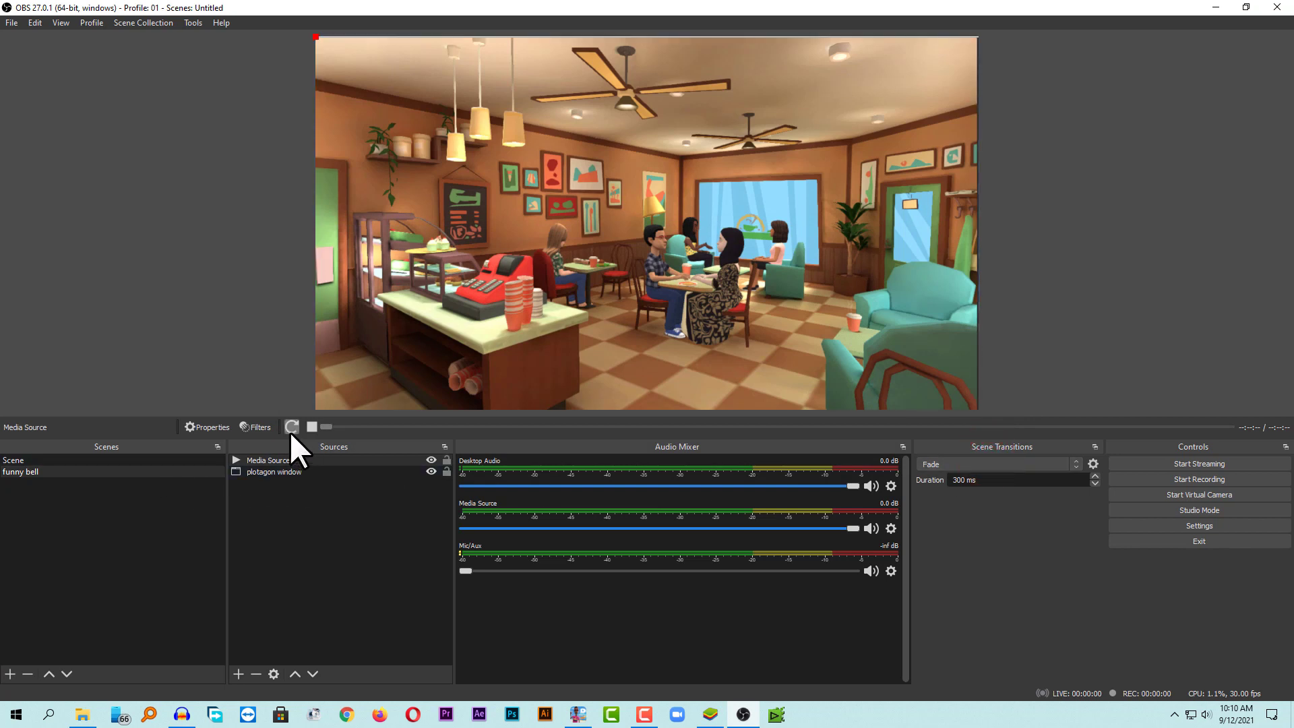
click(291, 428)
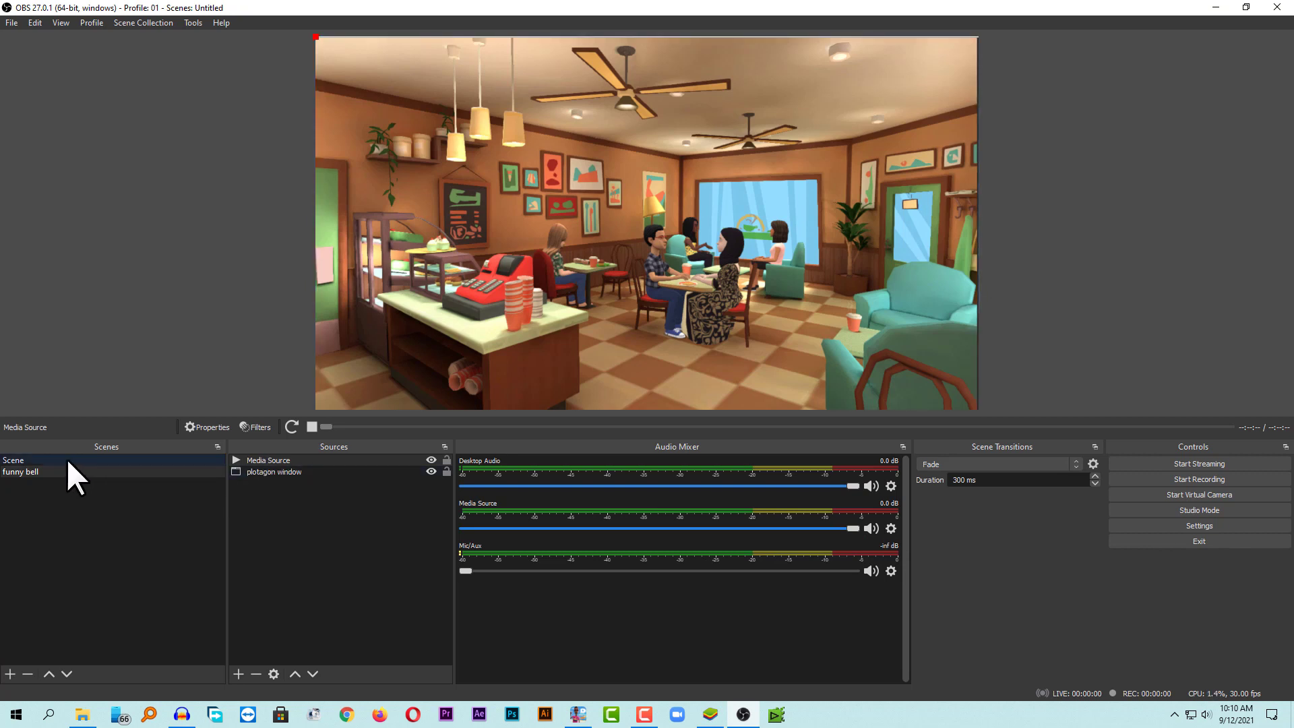
Duplicate the base scene "Scene" and name the copy "oh no", checking the second sound's file name in the sounds folder
click(34, 458)
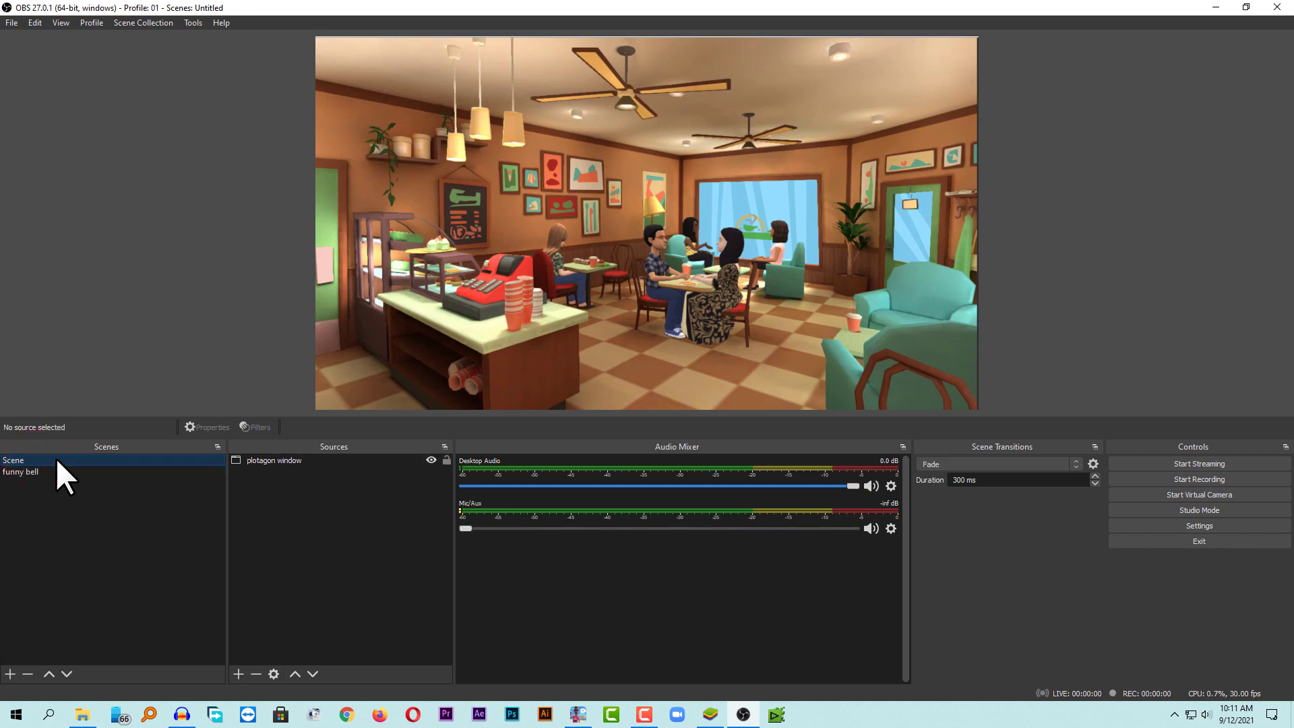
right_click(55, 458)
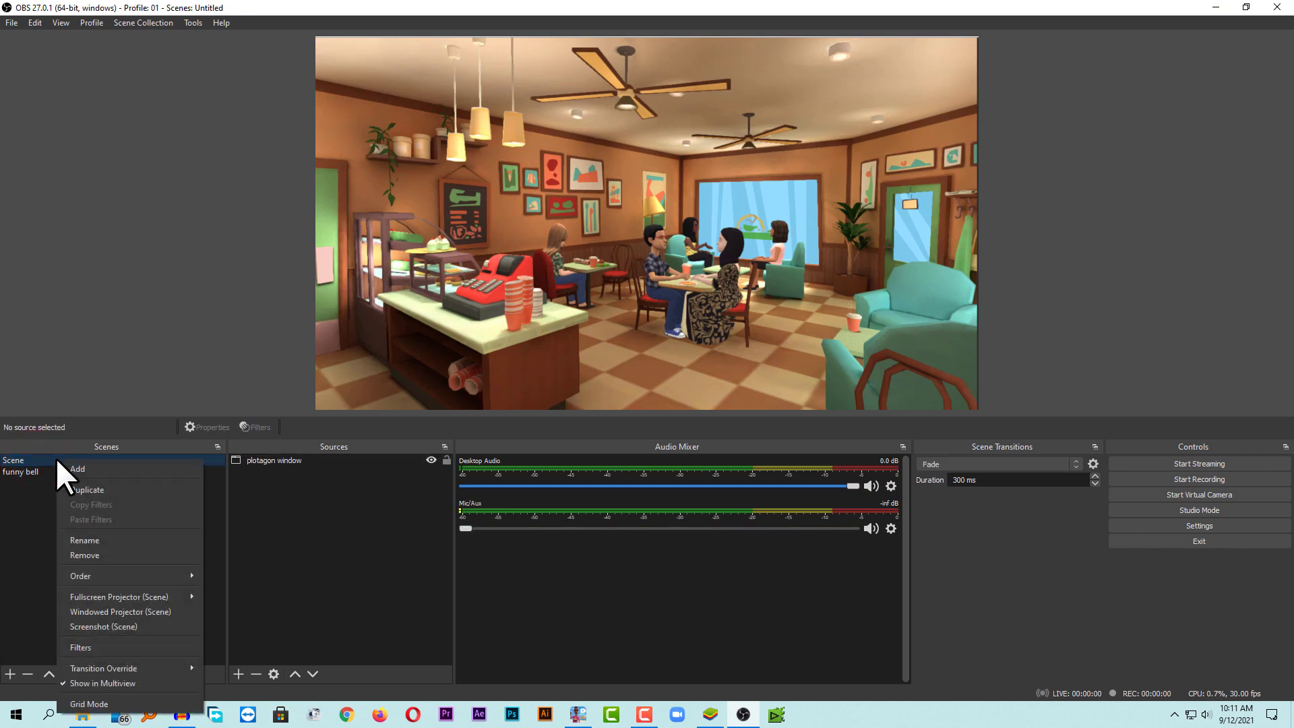
click(82, 489)
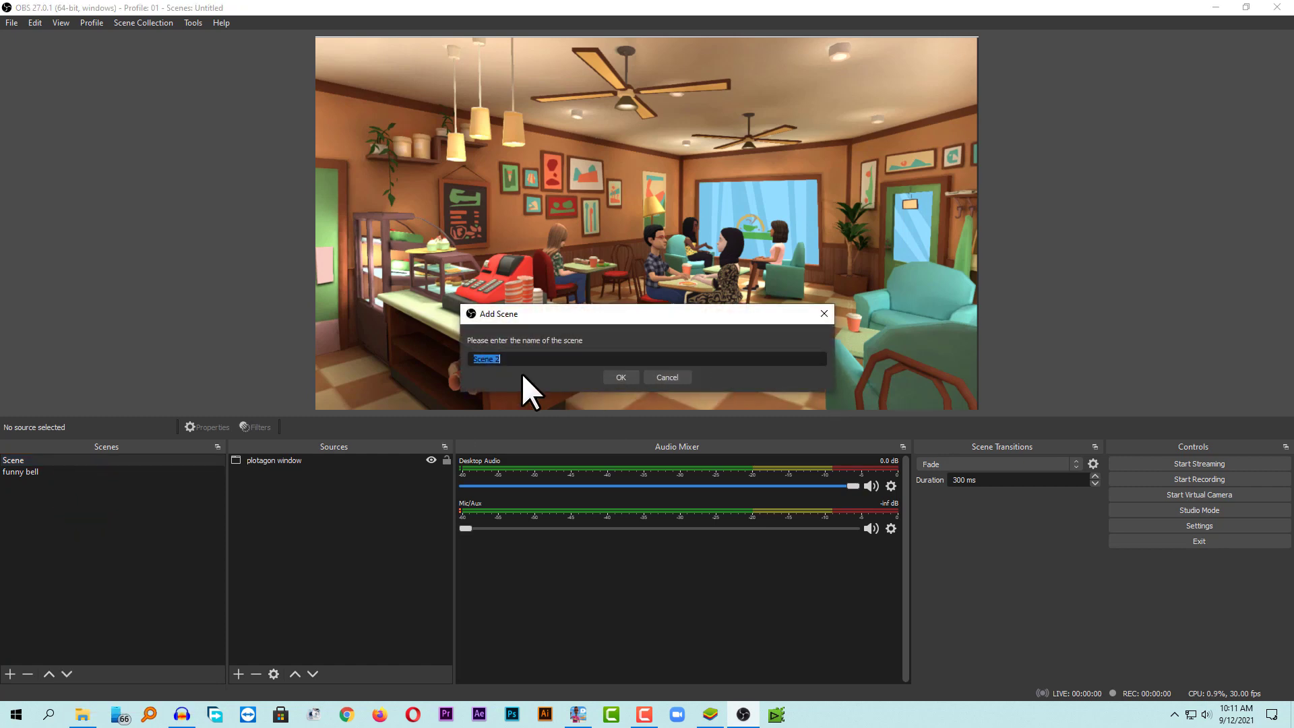
click(82, 714)
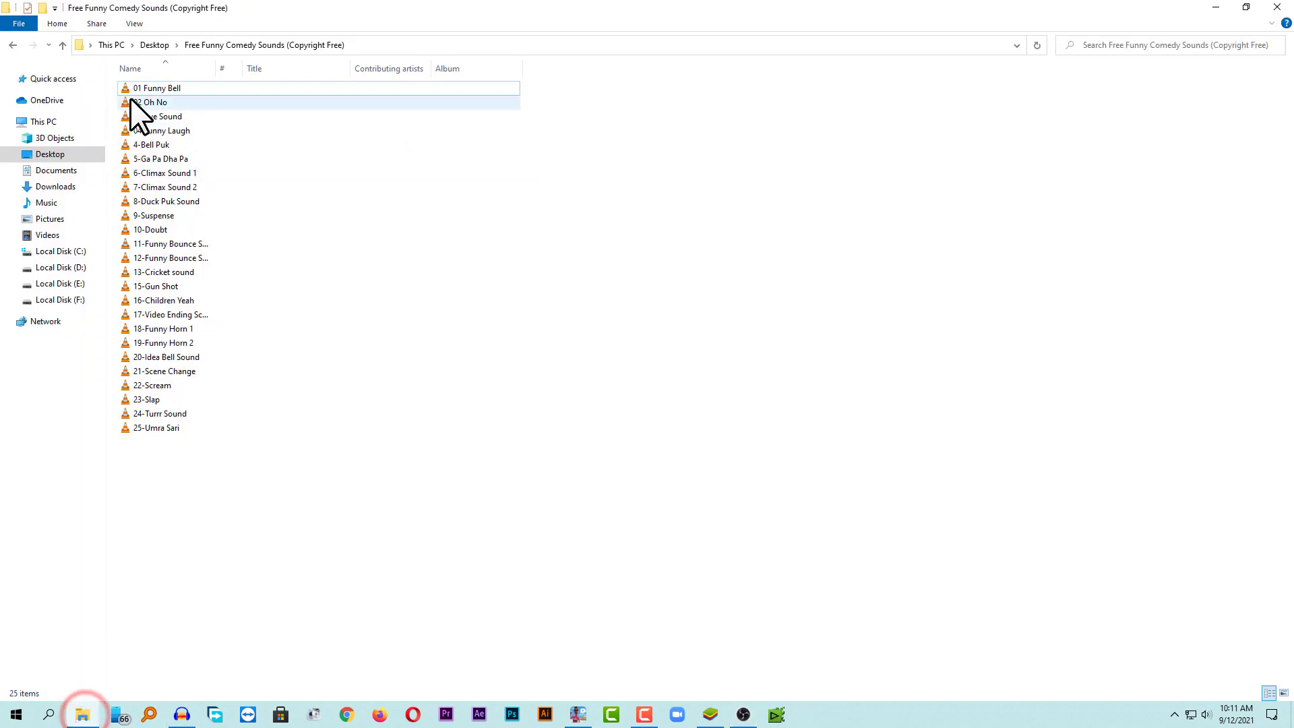
key(alt+Tab)
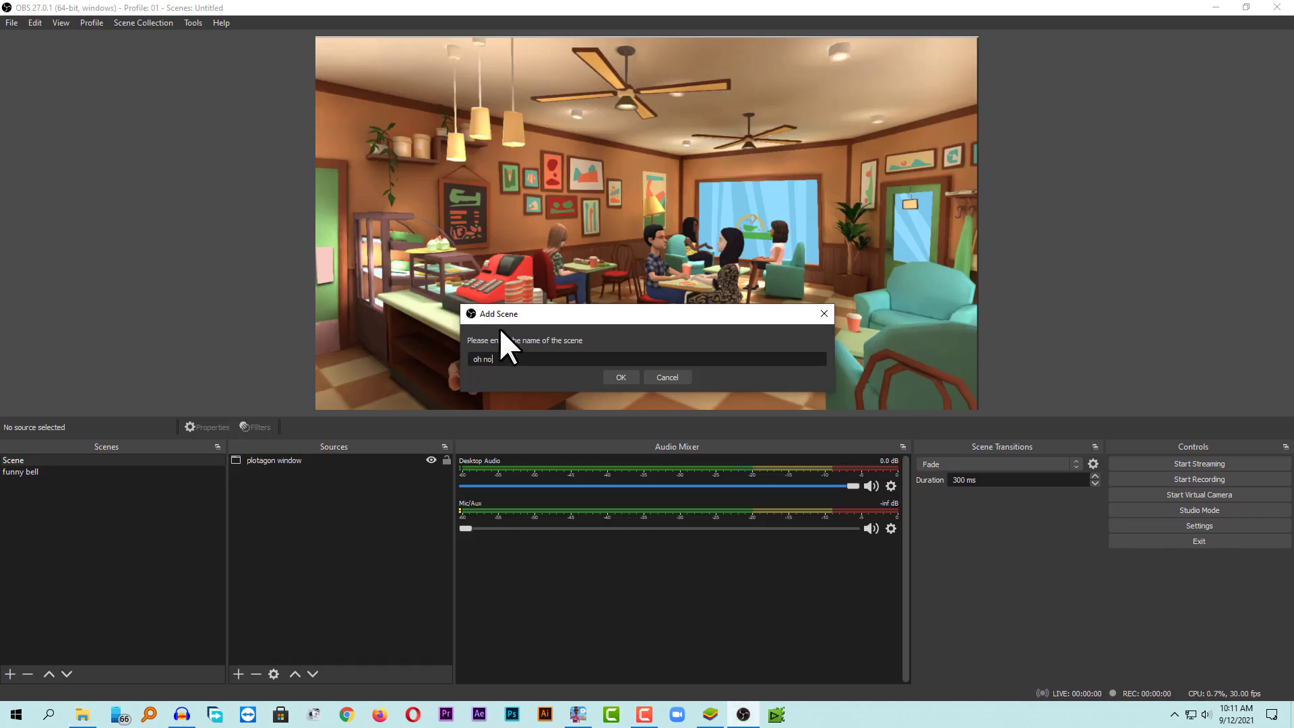
click(618, 378)
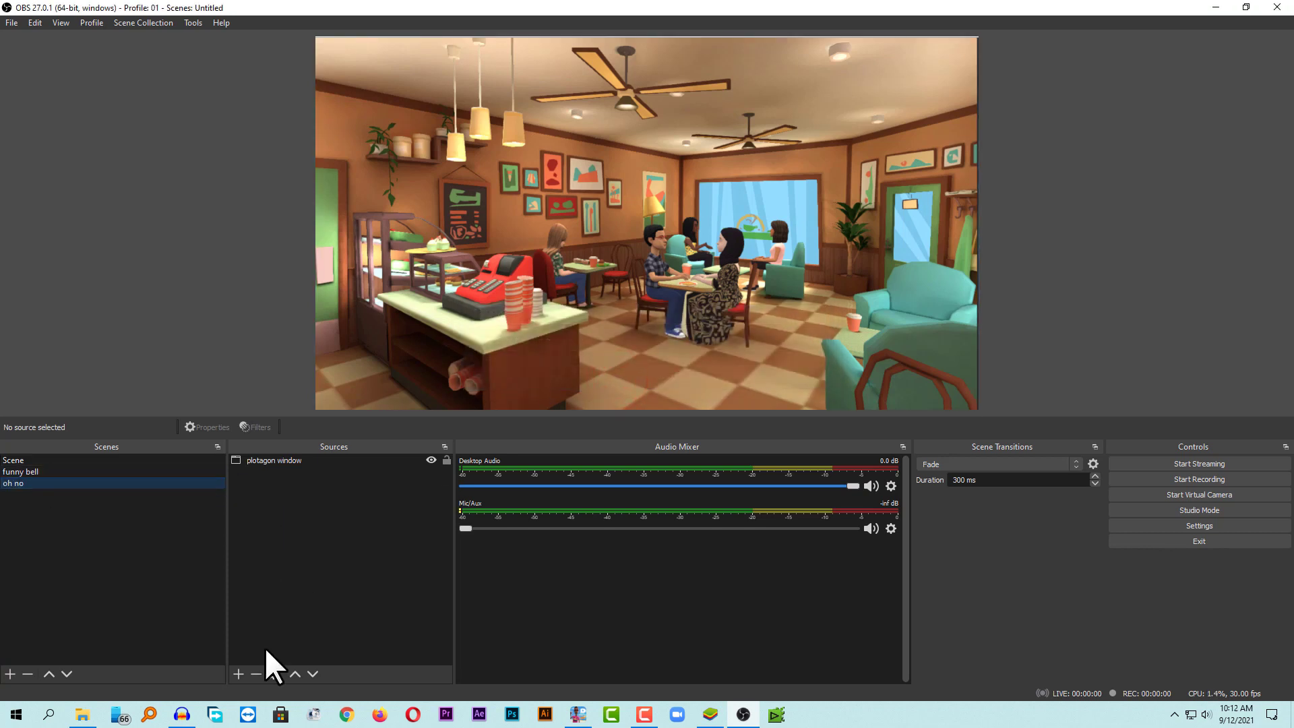
Add a Media Source with the default name to the oh no scene, using "02 Oh No.mp3" as its local file
click(233, 675)
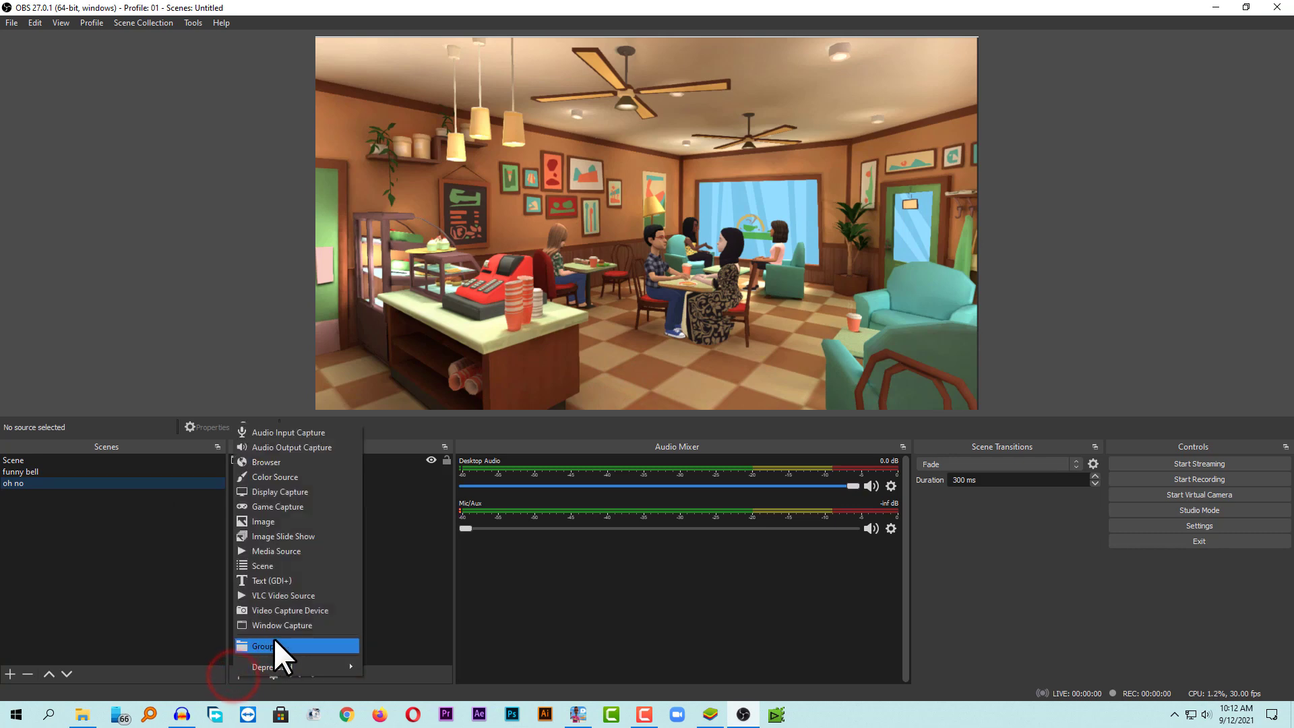
click(282, 548)
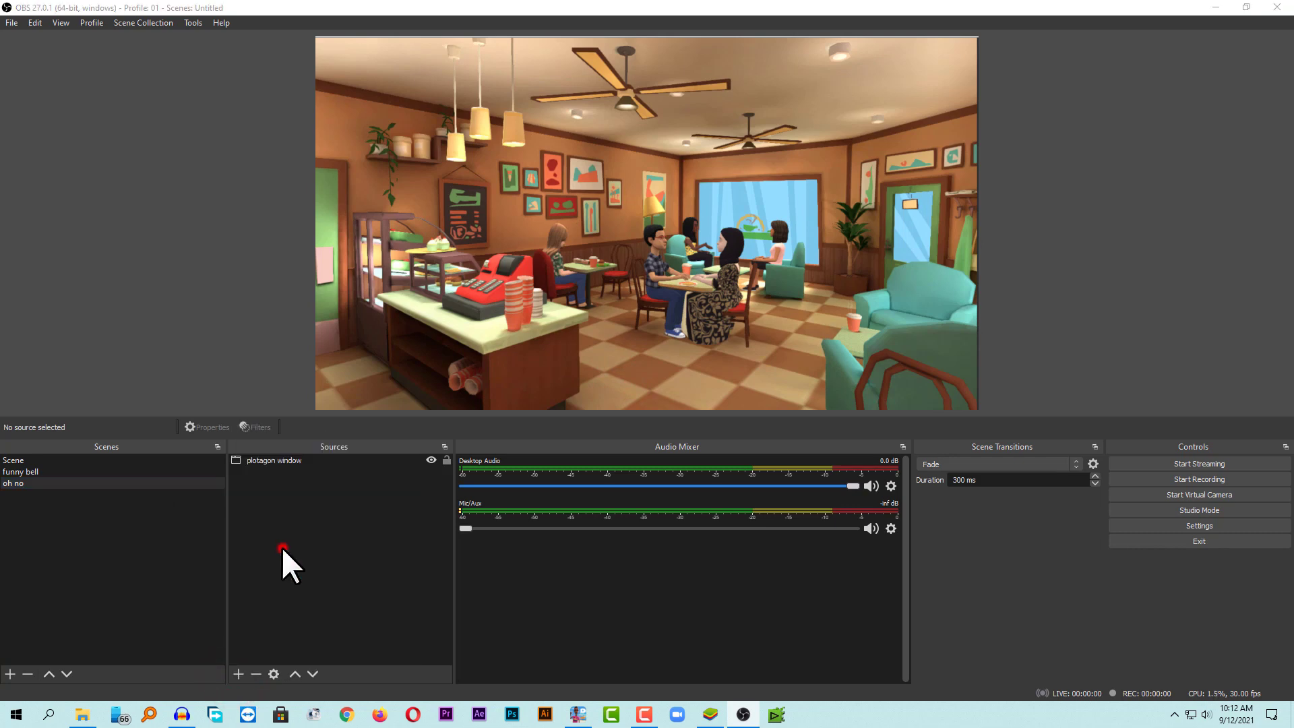
click(688, 448)
click(844, 425)
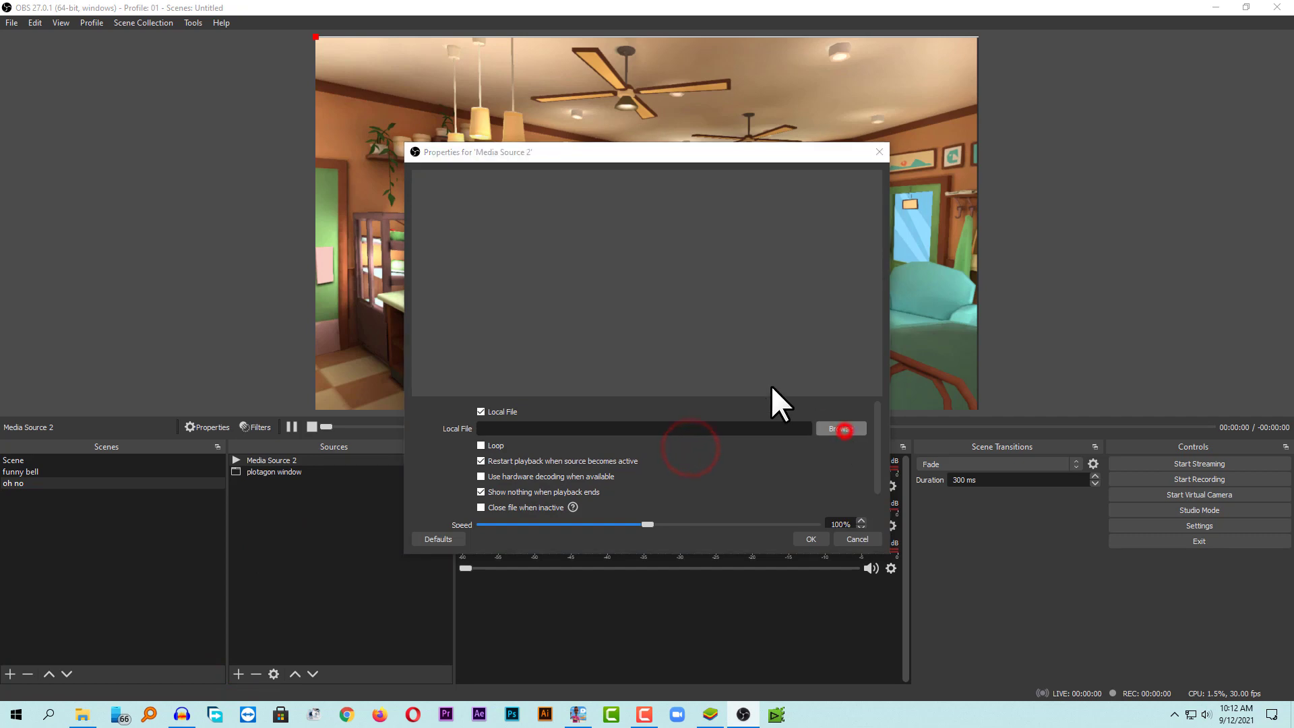
double_click(565, 273)
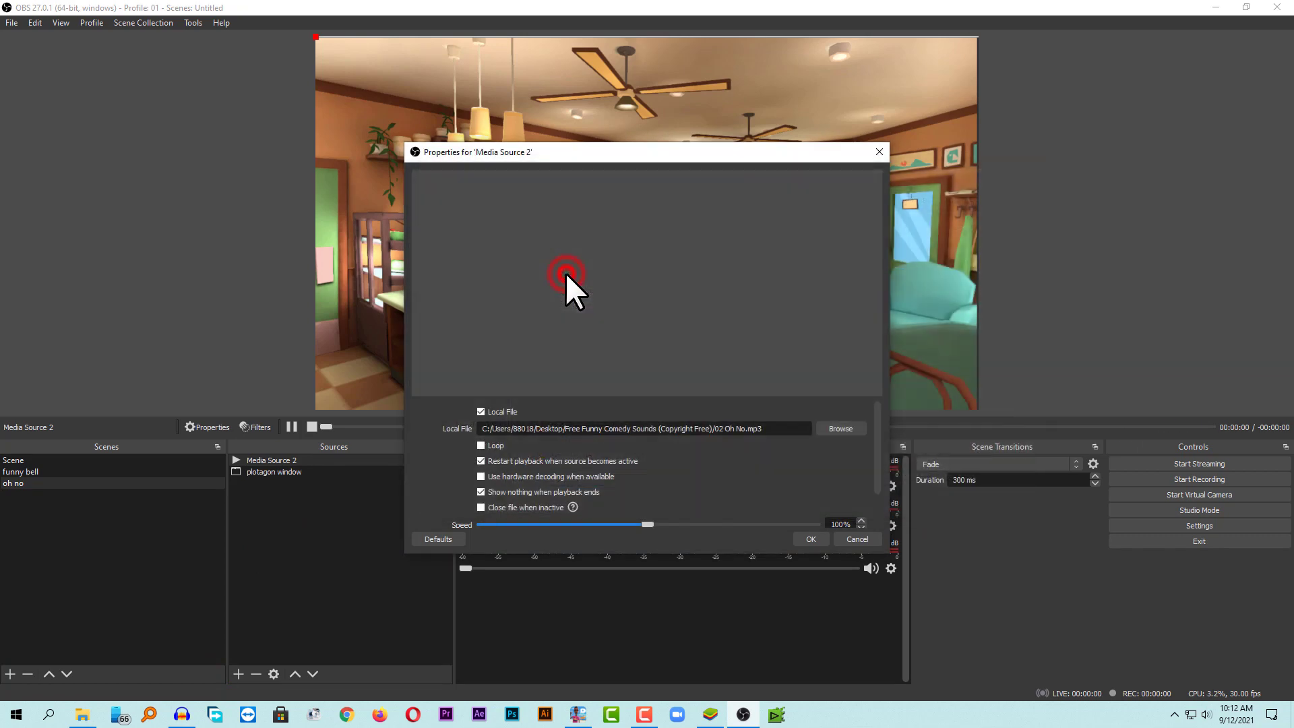
click(808, 539)
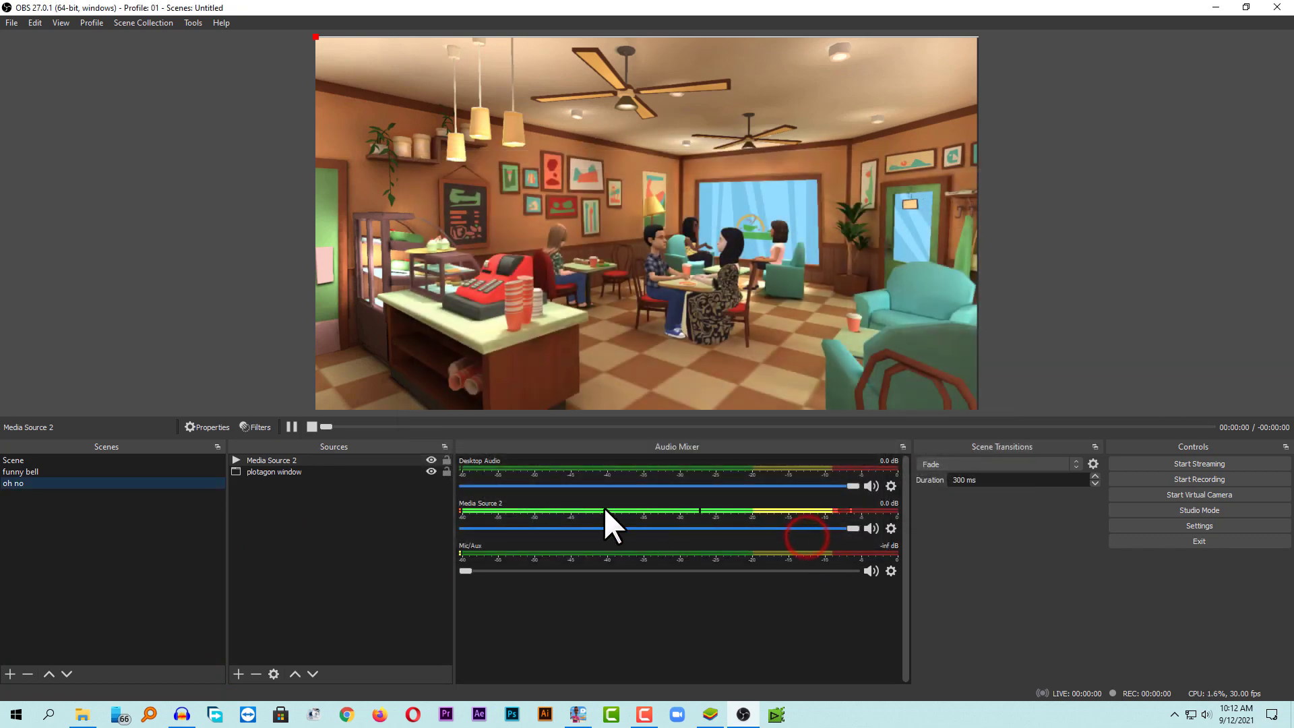
Set the oh no scene's media source to Monitor and Output in the advanced audio properties
click(889, 528)
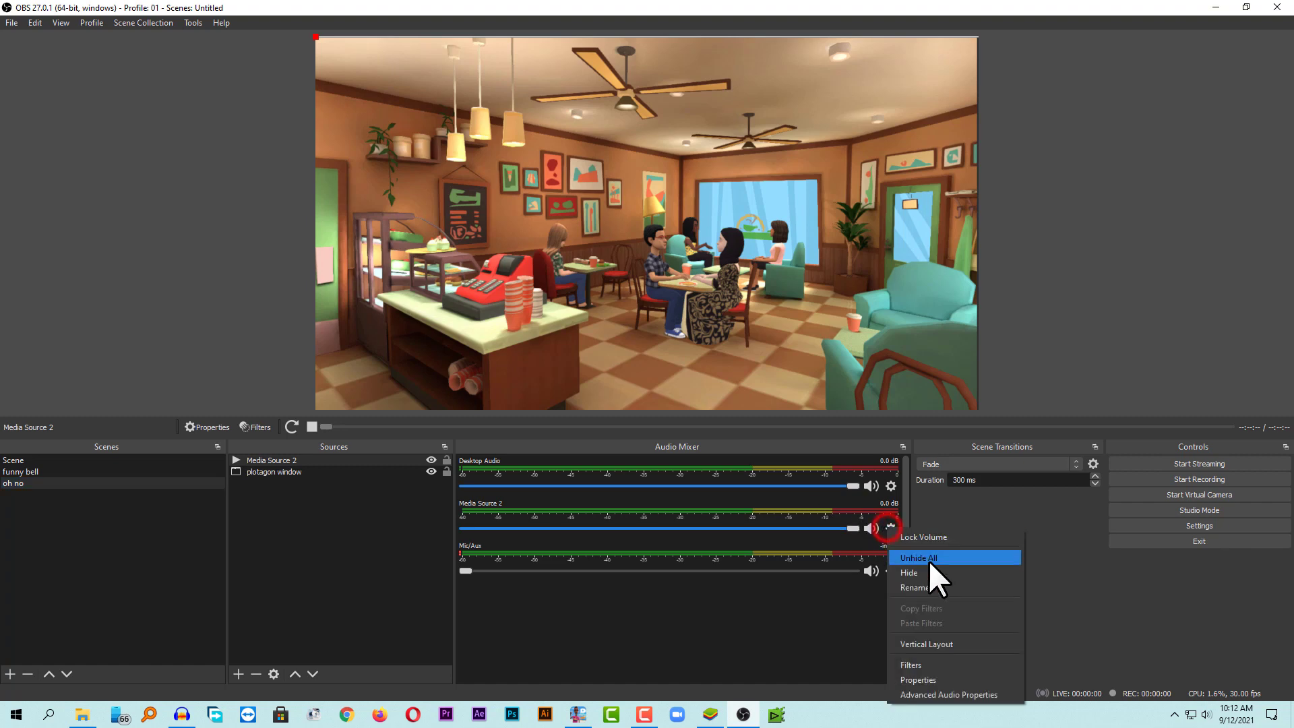
click(915, 695)
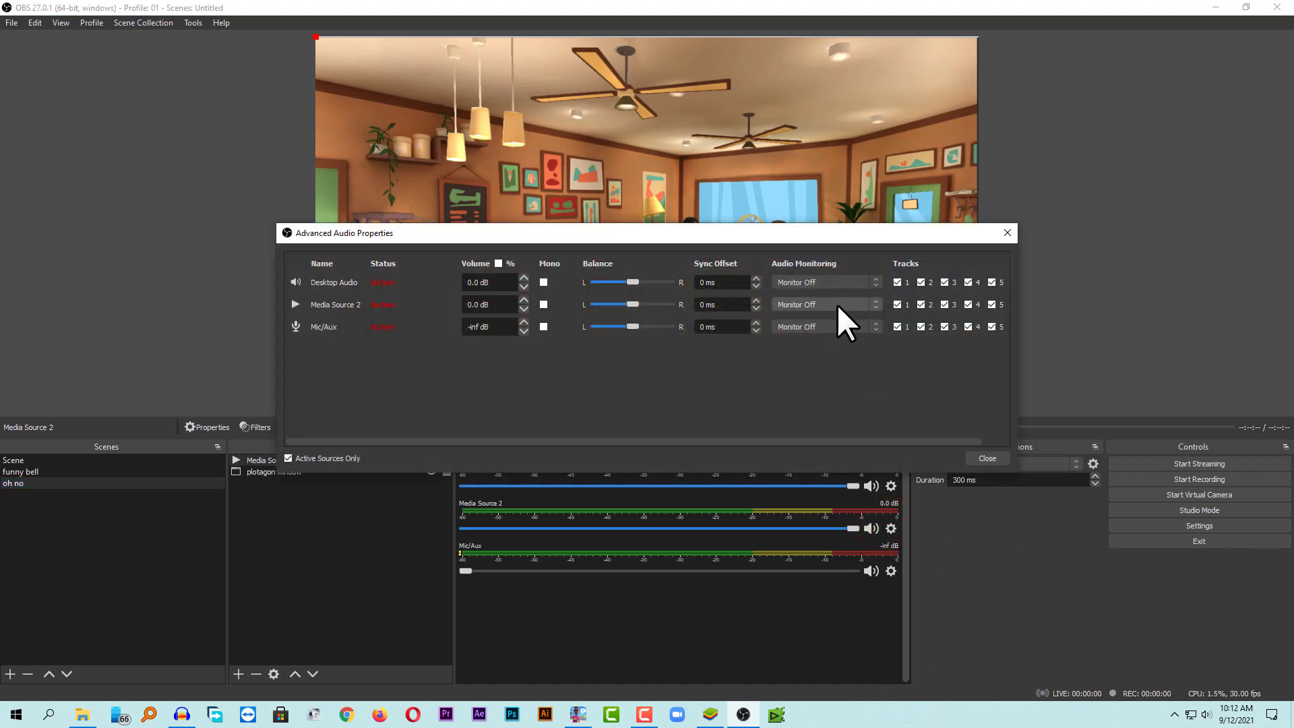
click(837, 305)
click(811, 333)
click(988, 458)
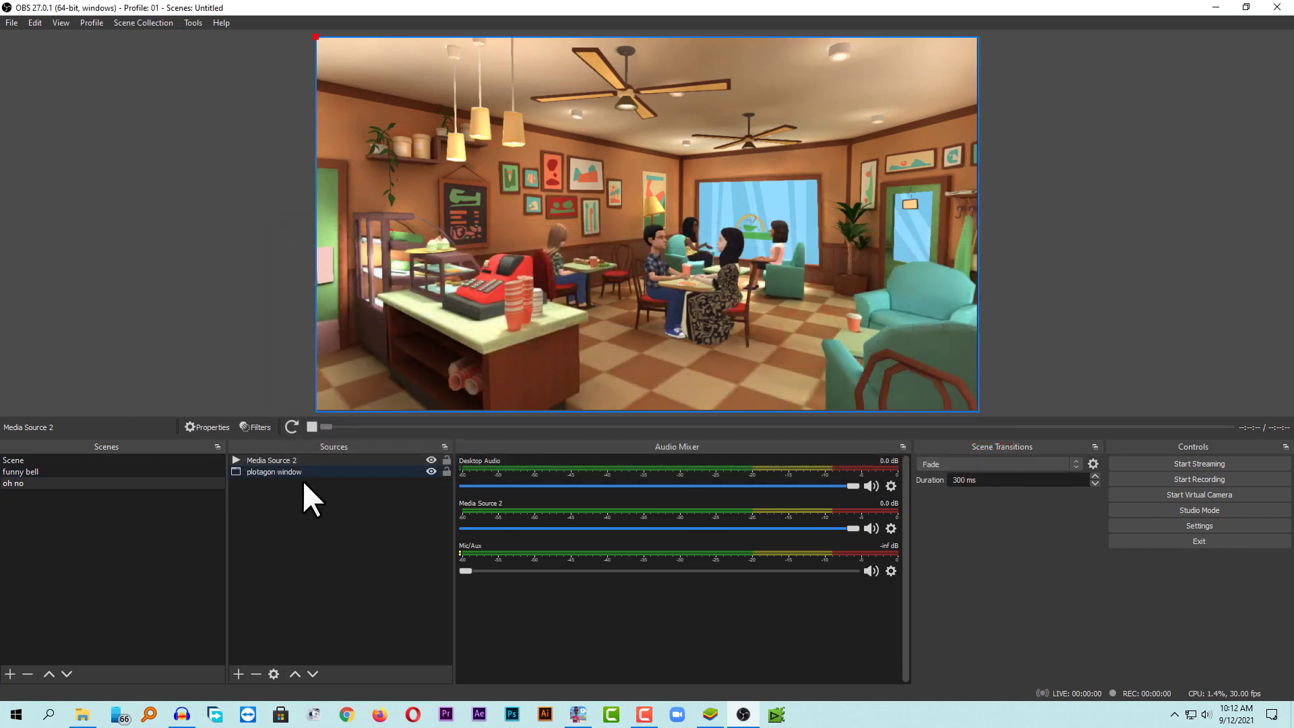
Duplicate the base scene "Scene" and name the copy "aye"
right_click(48, 459)
click(84, 492)
click(70, 718)
click(71, 718)
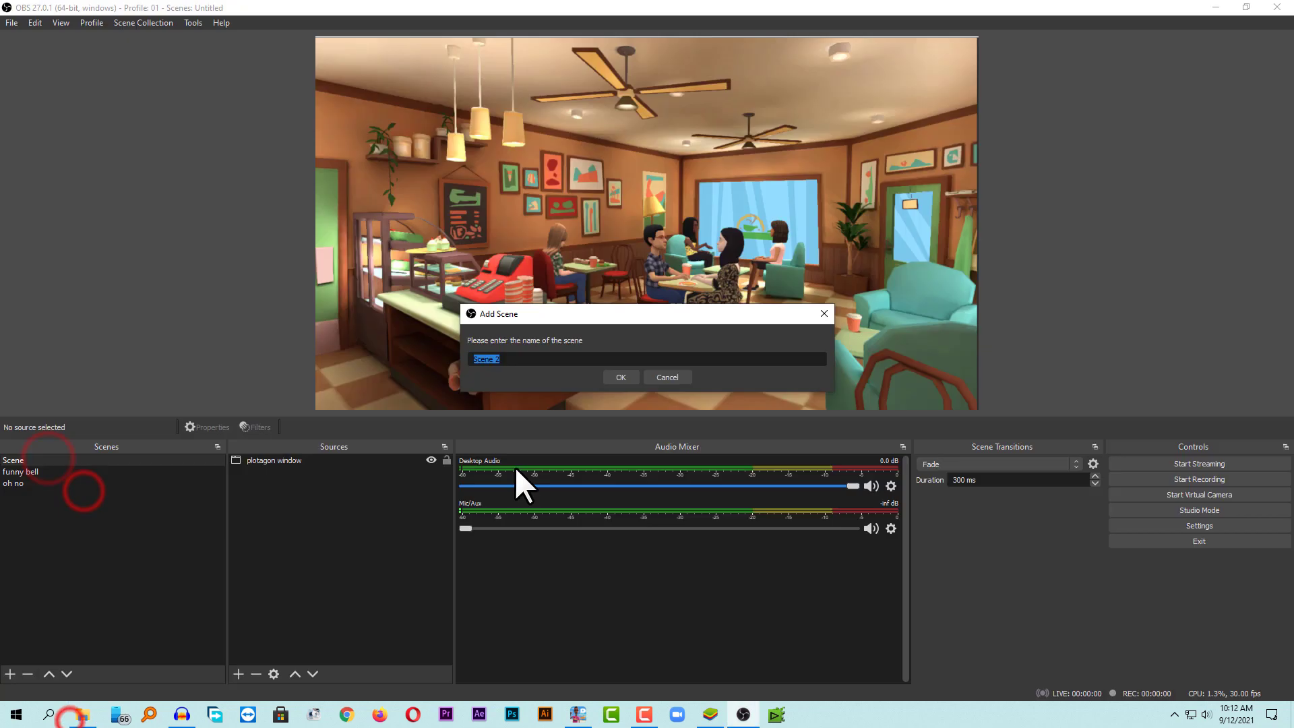
text(aye)
click(622, 379)
Add a Media Source with the default name to the aye scene and load the aye sound as its local file
click(238, 668)
click(285, 542)
click(687, 449)
click(799, 536)
Set the aye scene's media source to Monitor and Output in the advanced audio properties
click(890, 529)
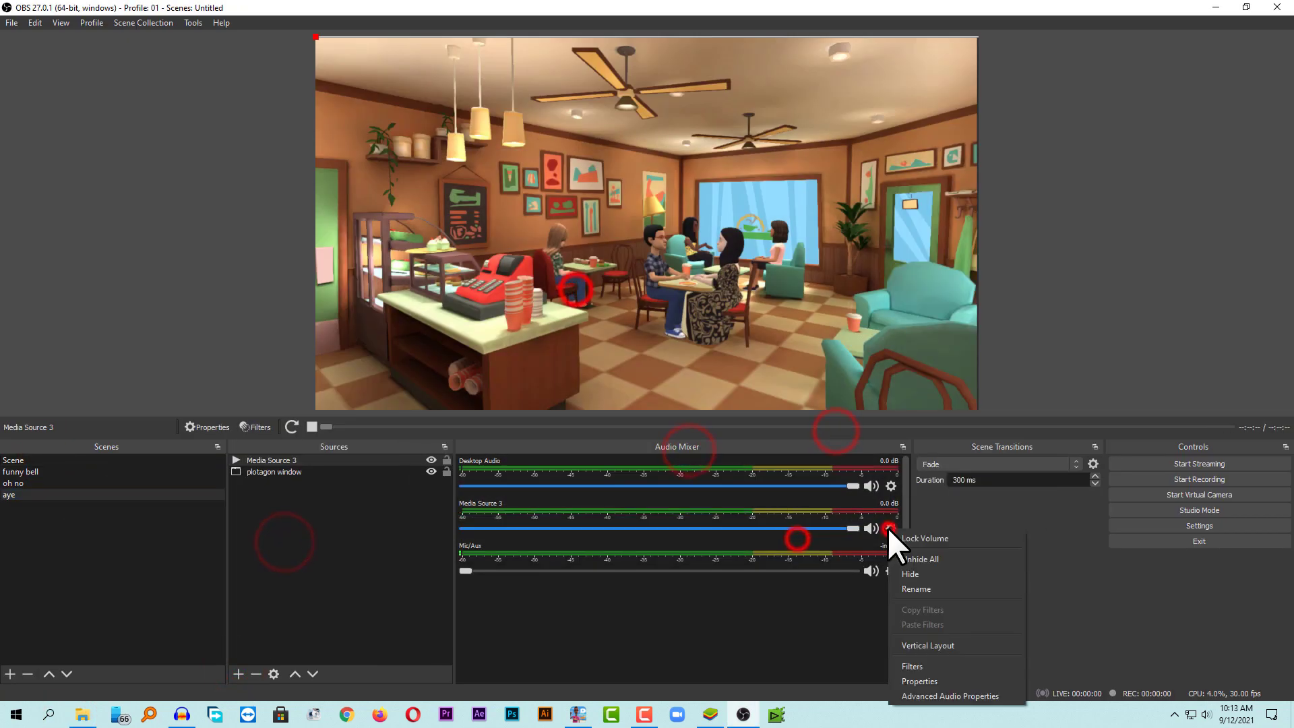
click(908, 691)
click(851, 305)
click(824, 333)
click(994, 463)
Duplicate the base scene "Scene" and name the copy "funny lough"
click(10, 674)
click(679, 376)
right_click(14, 462)
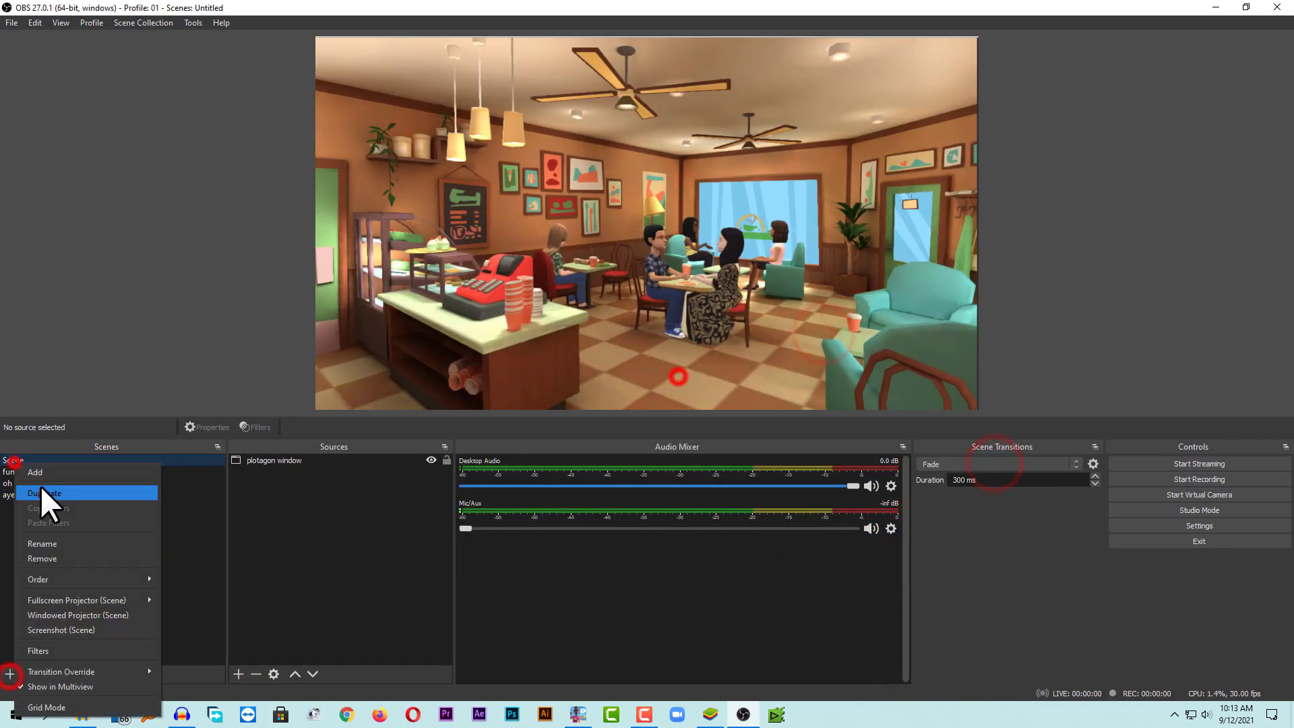
click(41, 492)
text(funny lough)
click(620, 376)
Add a Media Source with the default name to the funny lough scene and load the Funny Laugh sound as its local file
click(239, 675)
click(285, 543)
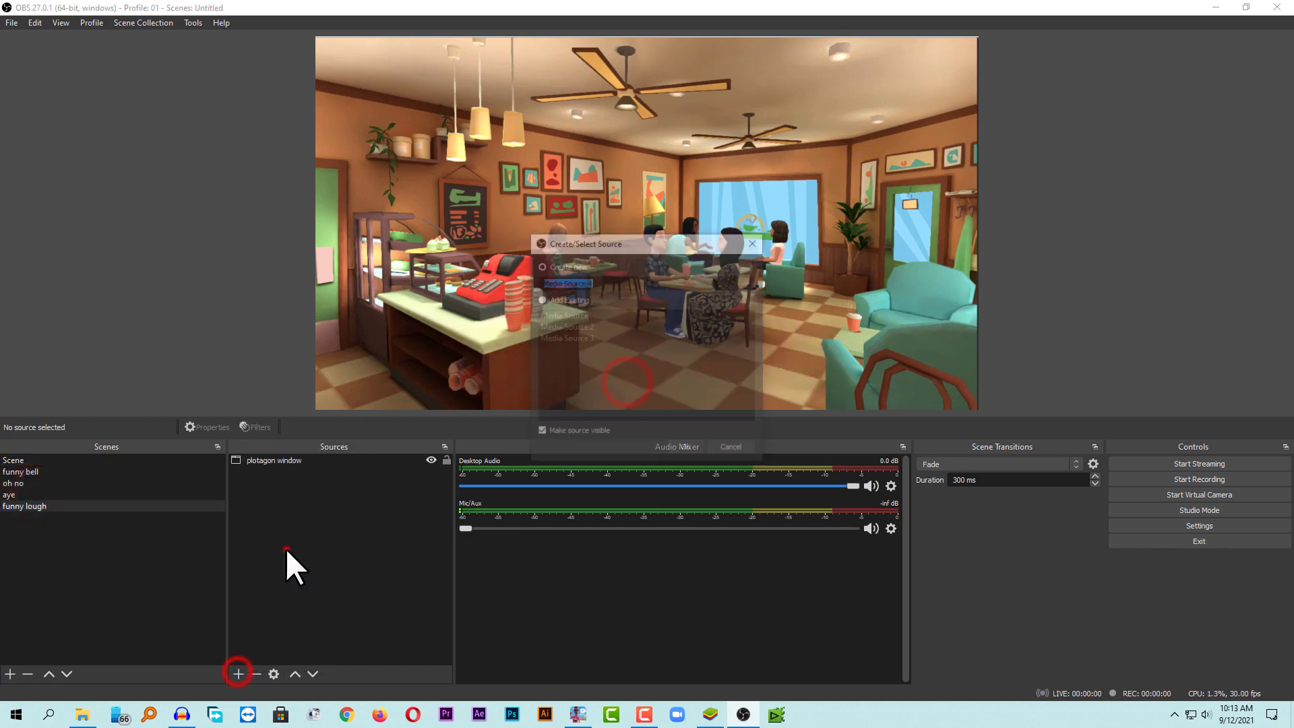
click(687, 449)
click(840, 429)
double_click(607, 235)
click(811, 539)
Set the funny lough scene's media source to Monitor and Output in the advanced audio properties
click(891, 528)
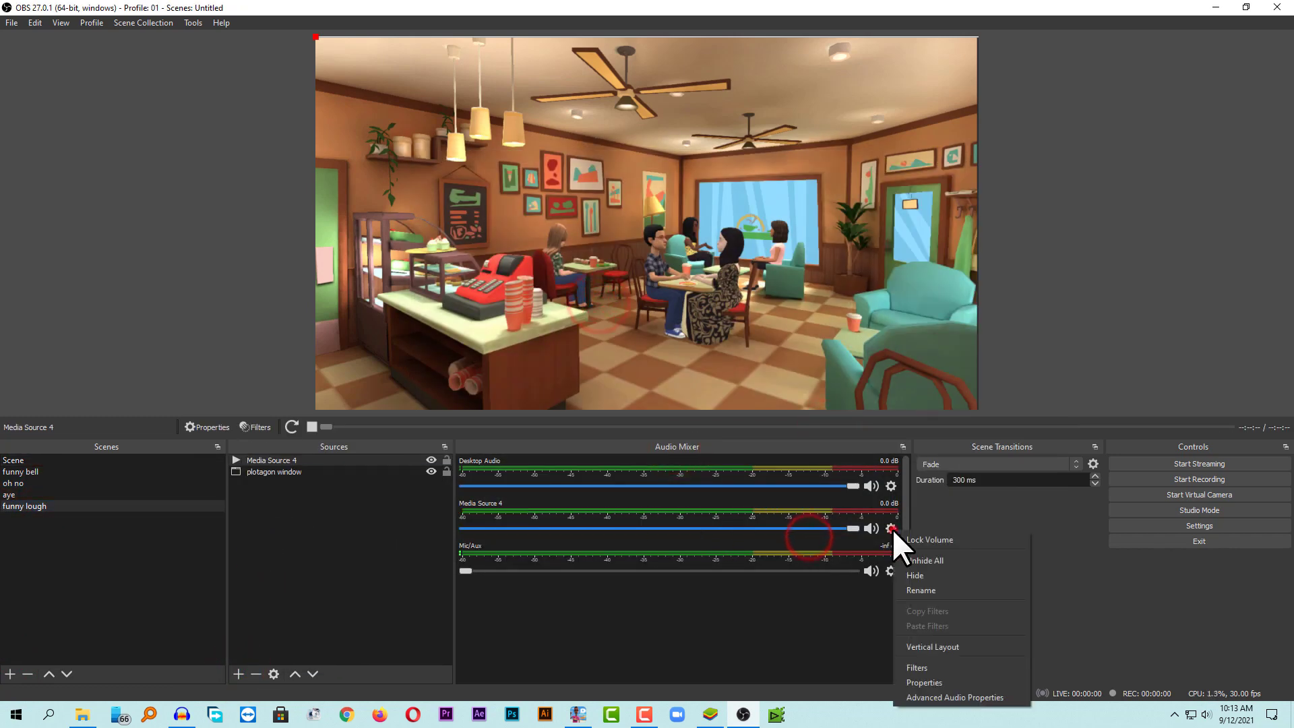
click(909, 691)
click(814, 301)
click(994, 463)
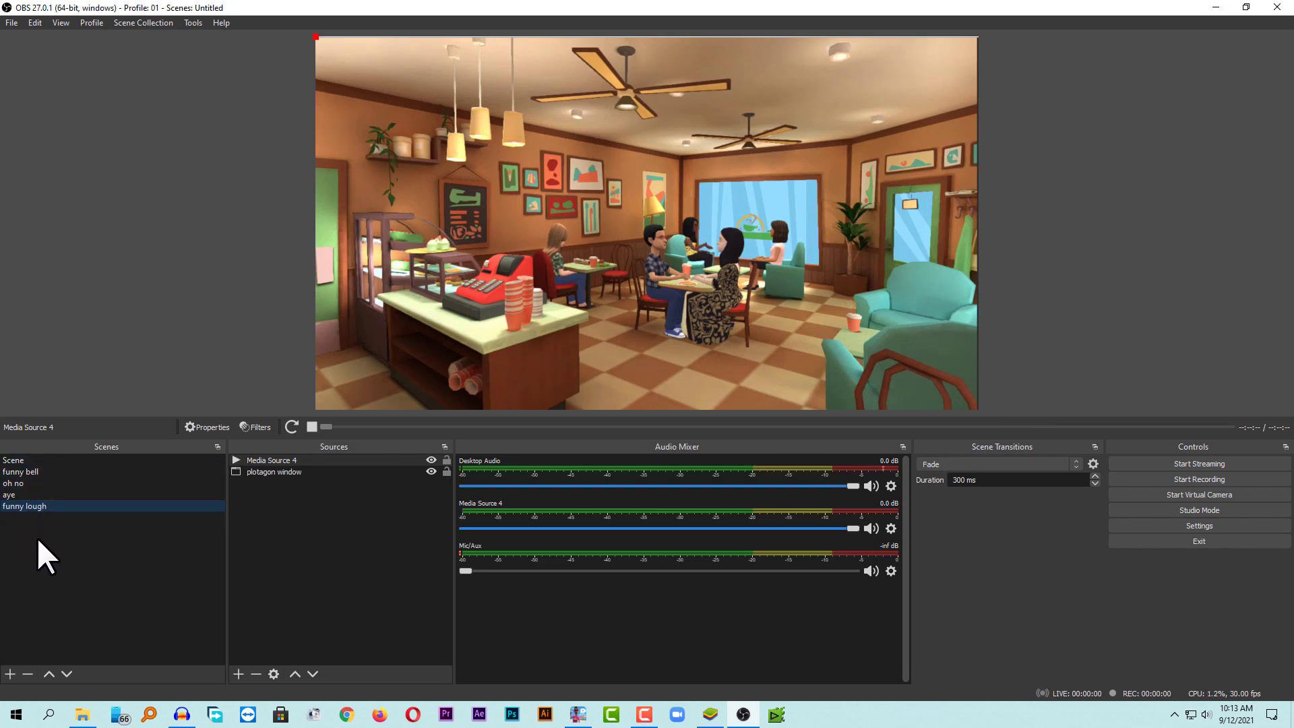
Start recording in OBS, play the animation in Plotagon and return to OBS
click(1180, 477)
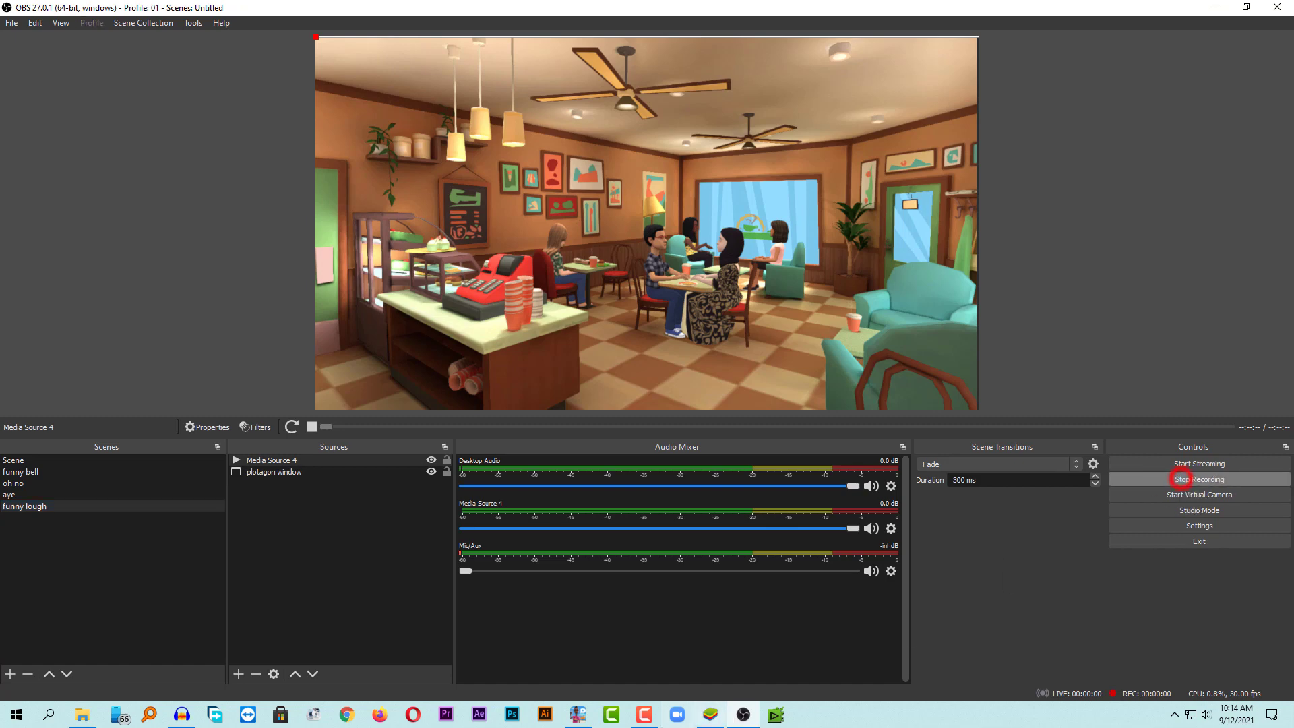
click(578, 713)
click(56, 681)
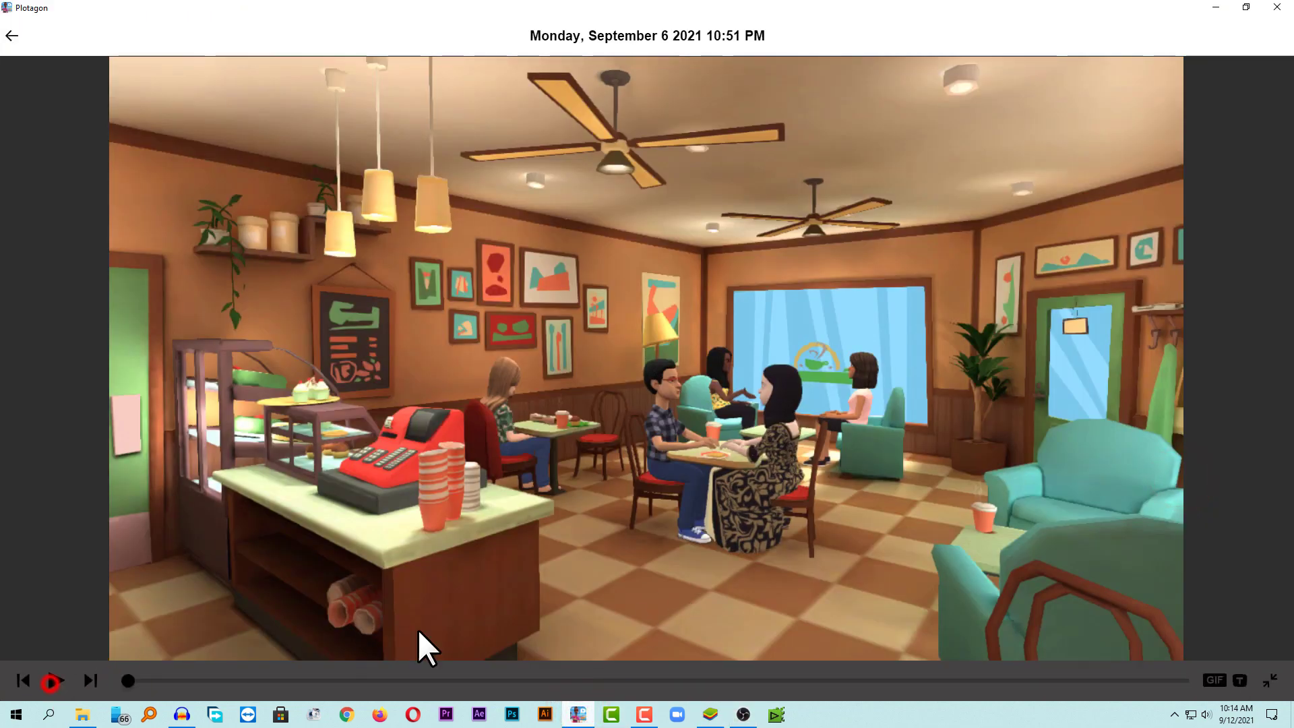
click(743, 714)
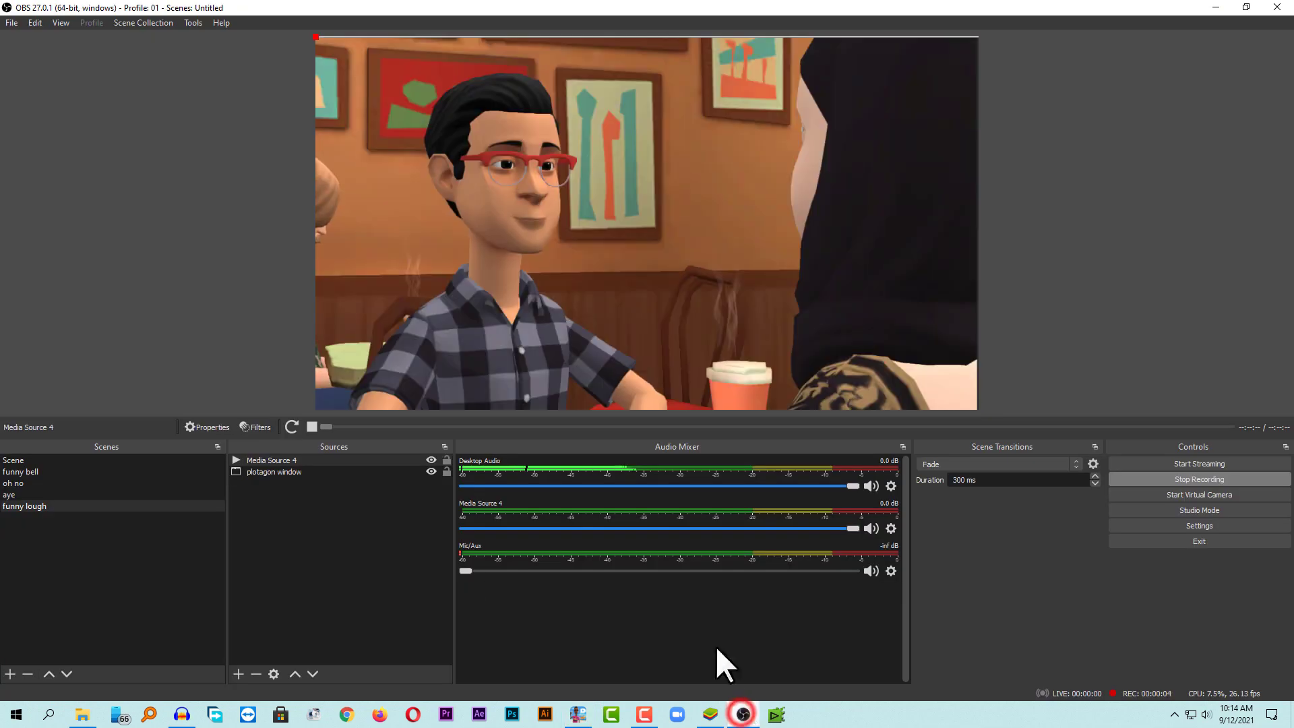
While recording, switch to the base scene "Scene", and trigger the funny lough, funny bell and aye scenes during the animation
click(53, 458)
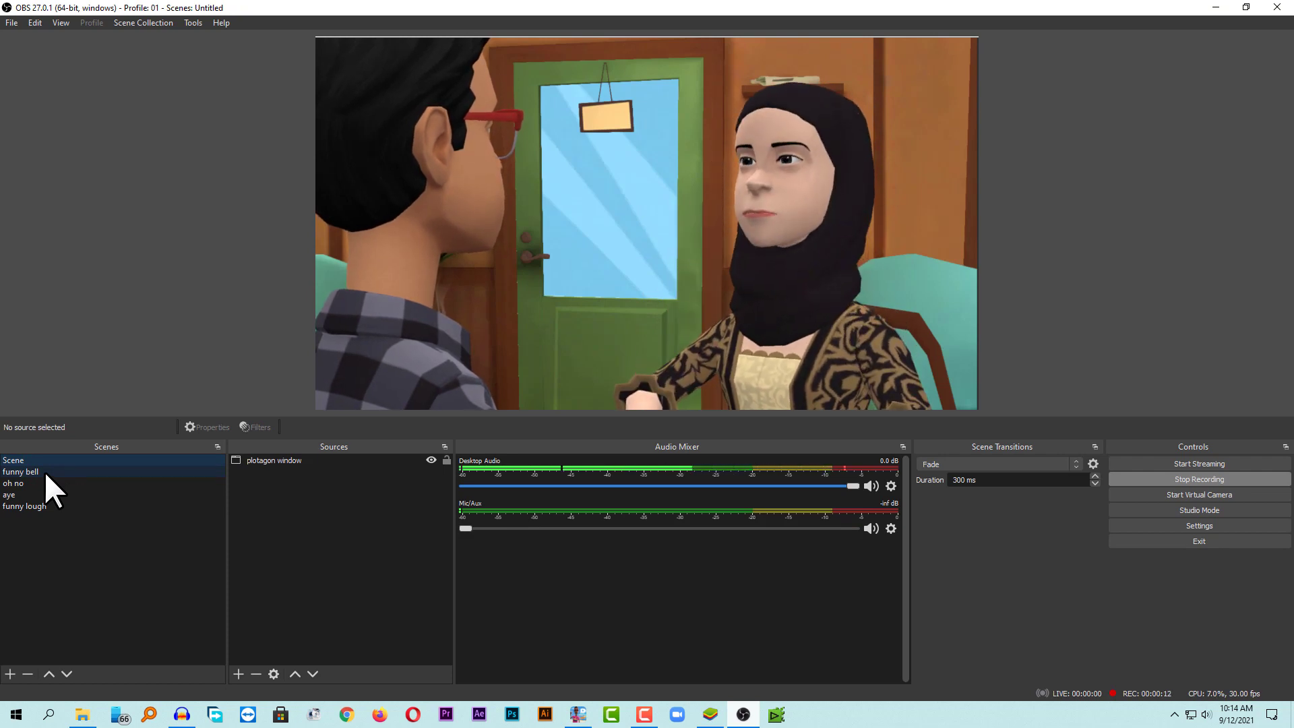
click(32, 504)
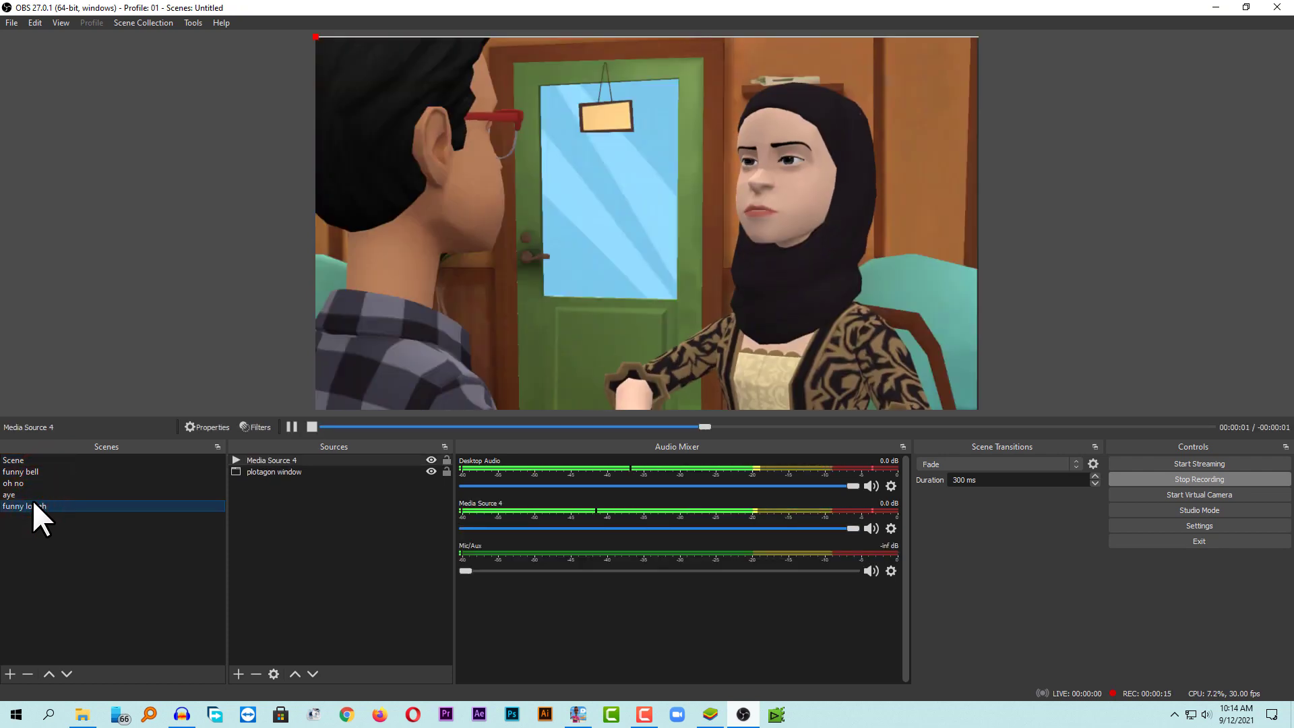
click(34, 471)
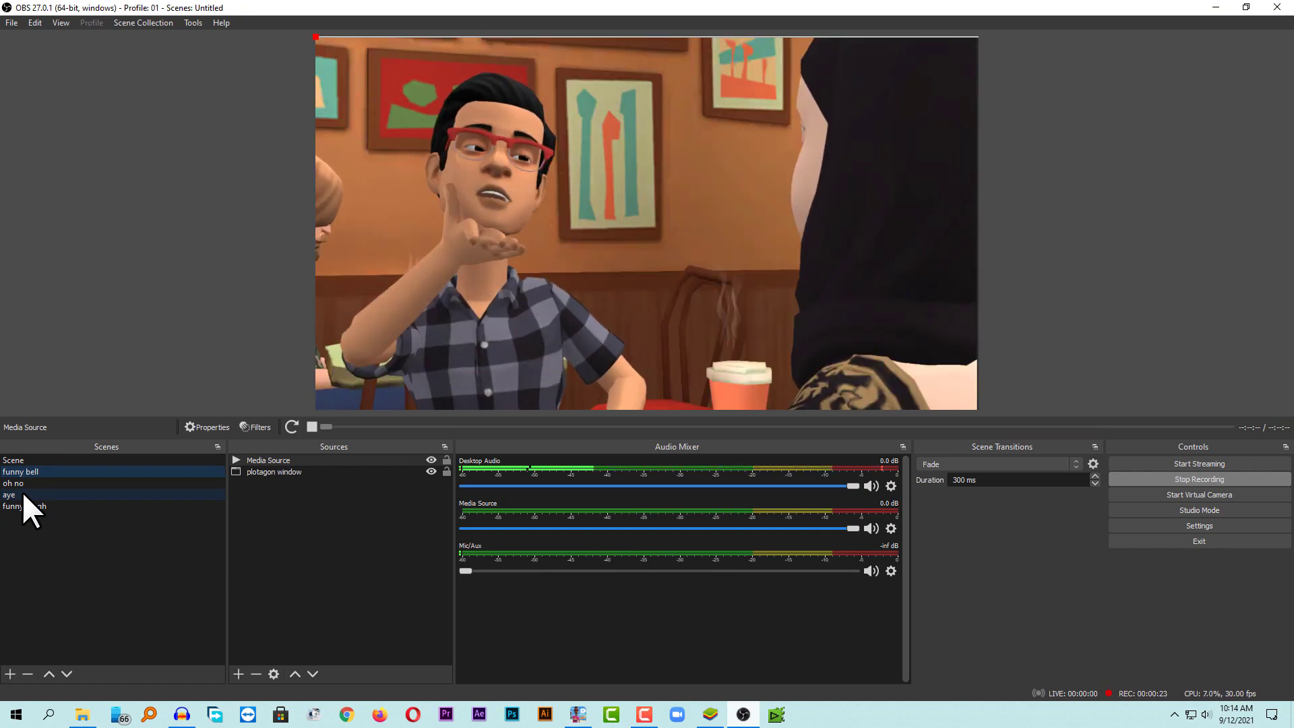
click(24, 495)
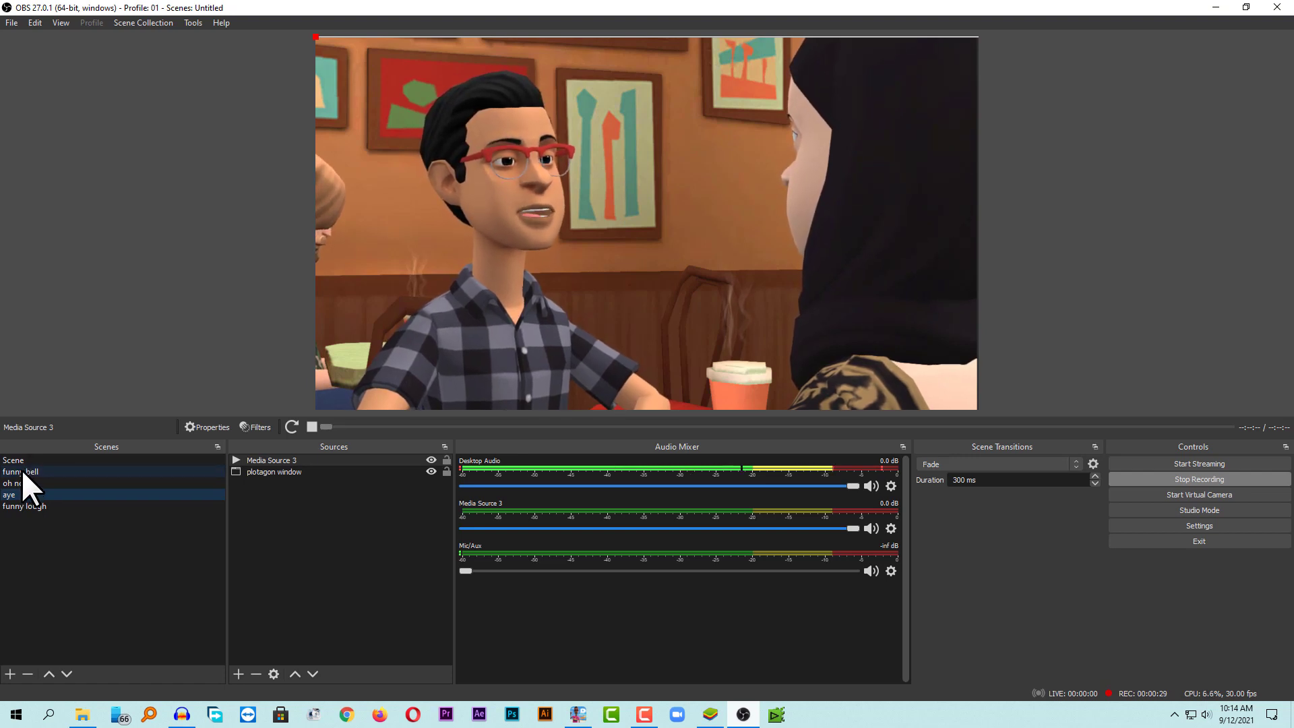
Trigger the oh no and funny bell scenes during the rest of the animation, and stop the recording
click(21, 479)
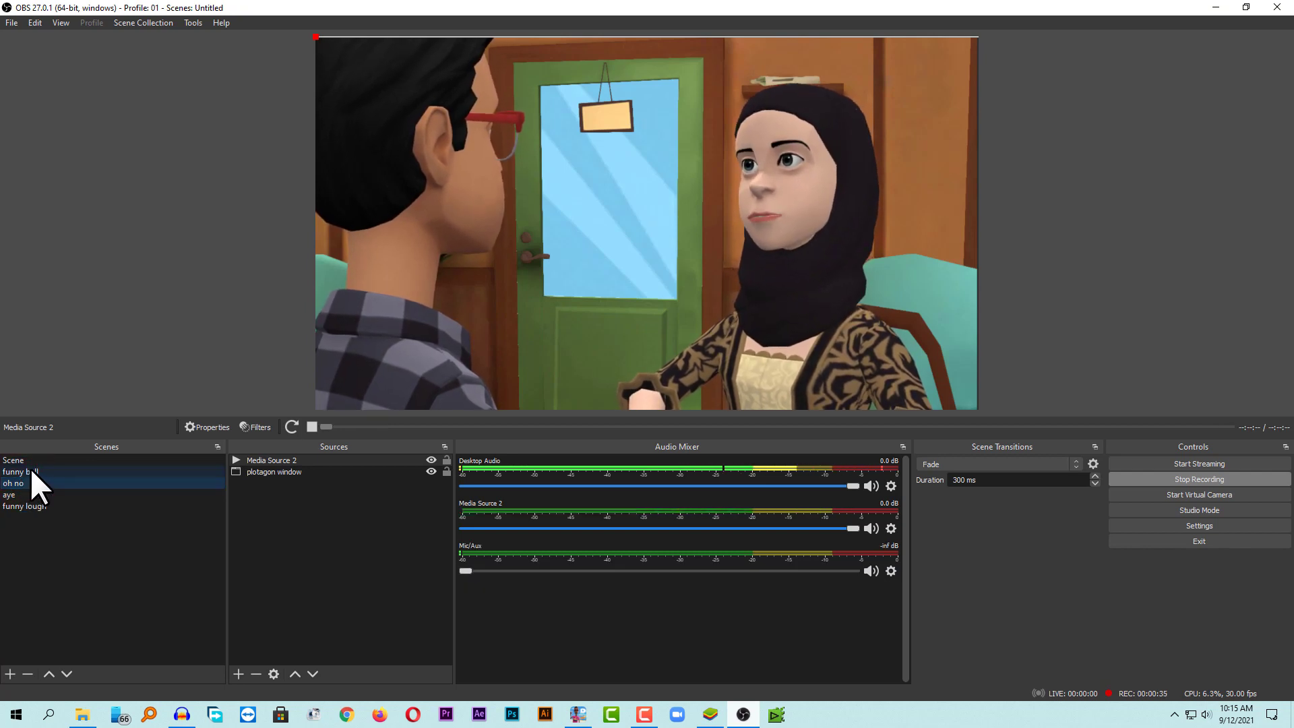
click(31, 471)
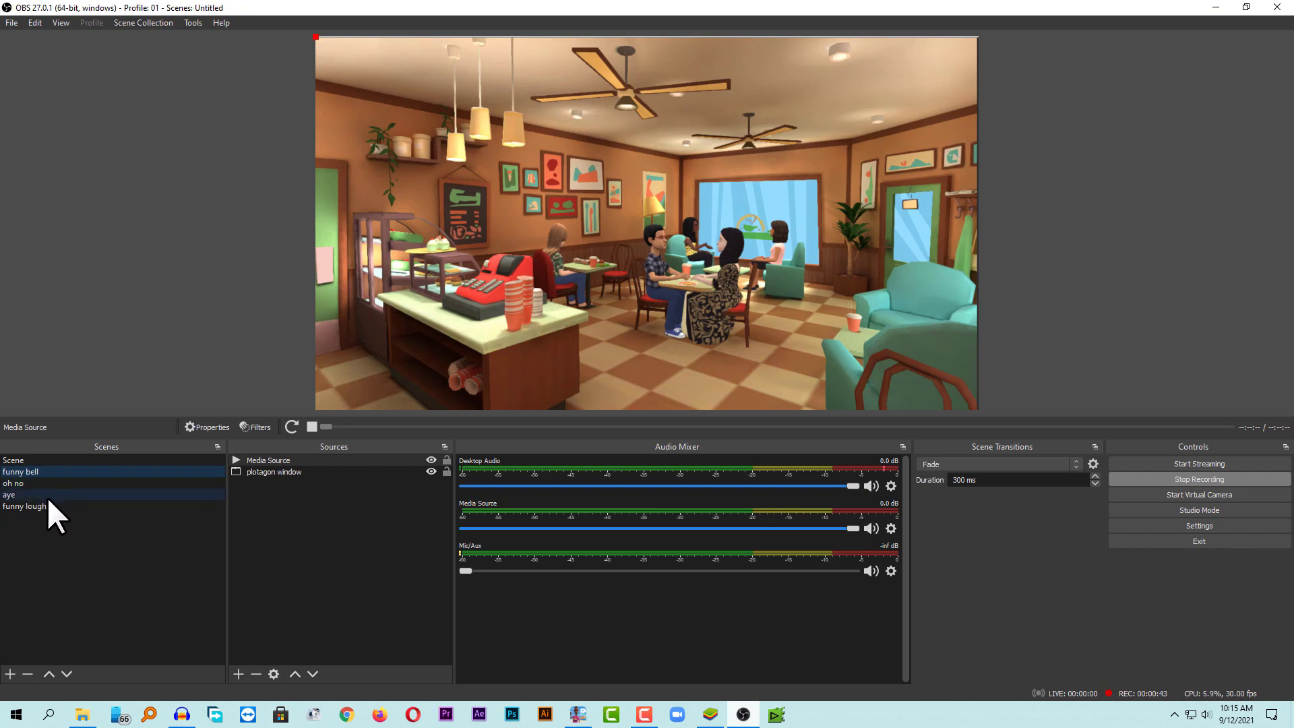
click(1175, 480)
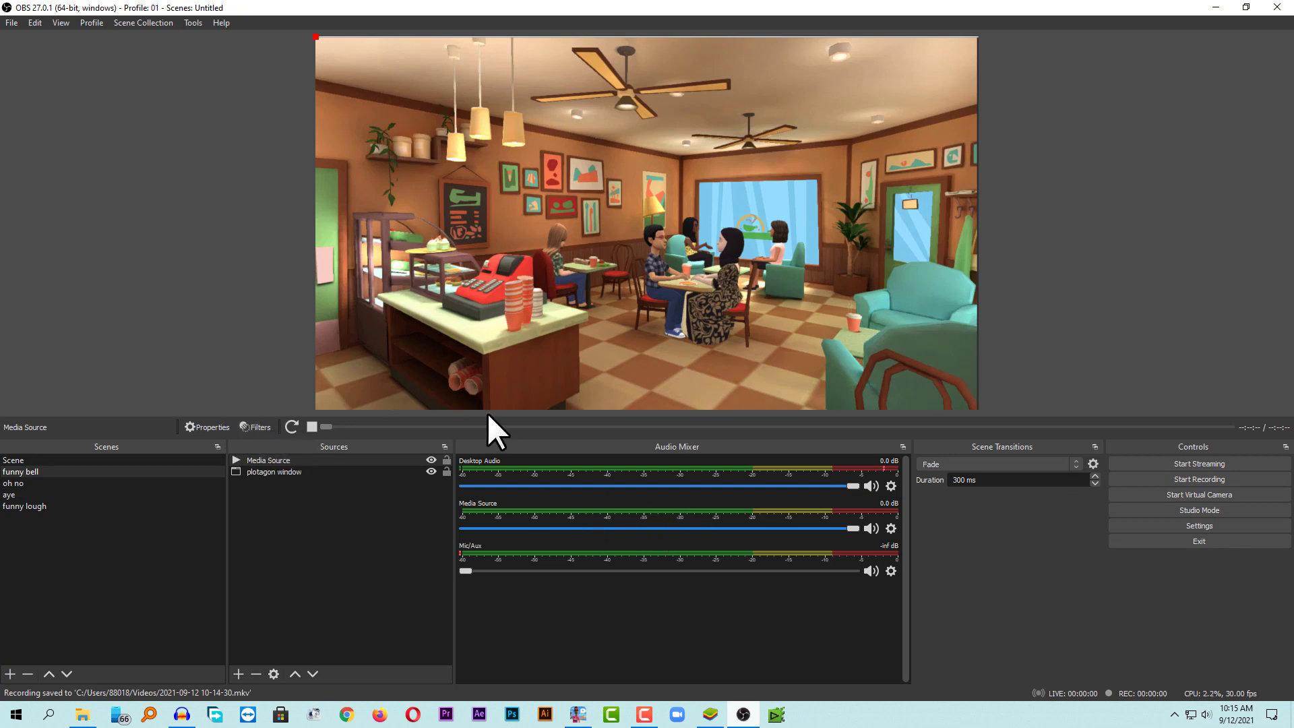
Test the sound effects outside of recording by switching repeatedly among the oh no, aye, funny bell and funny lough scenes
click(15, 483)
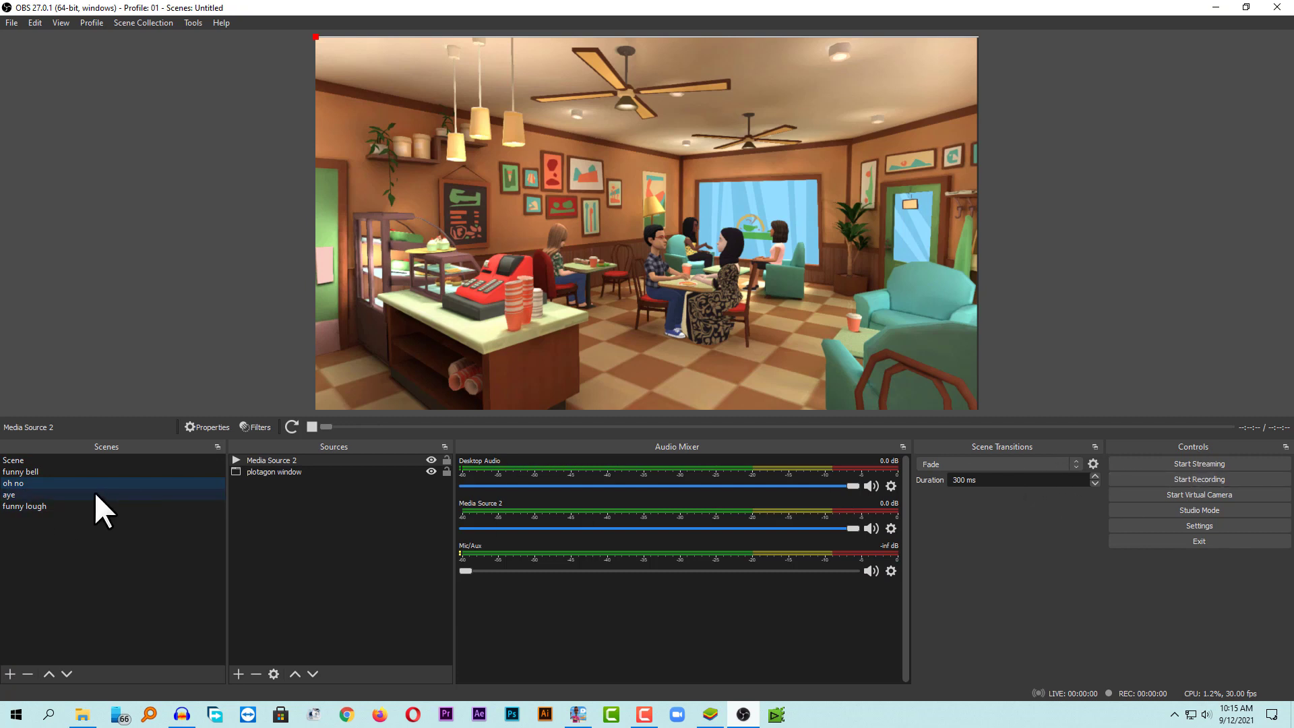
click(18, 495)
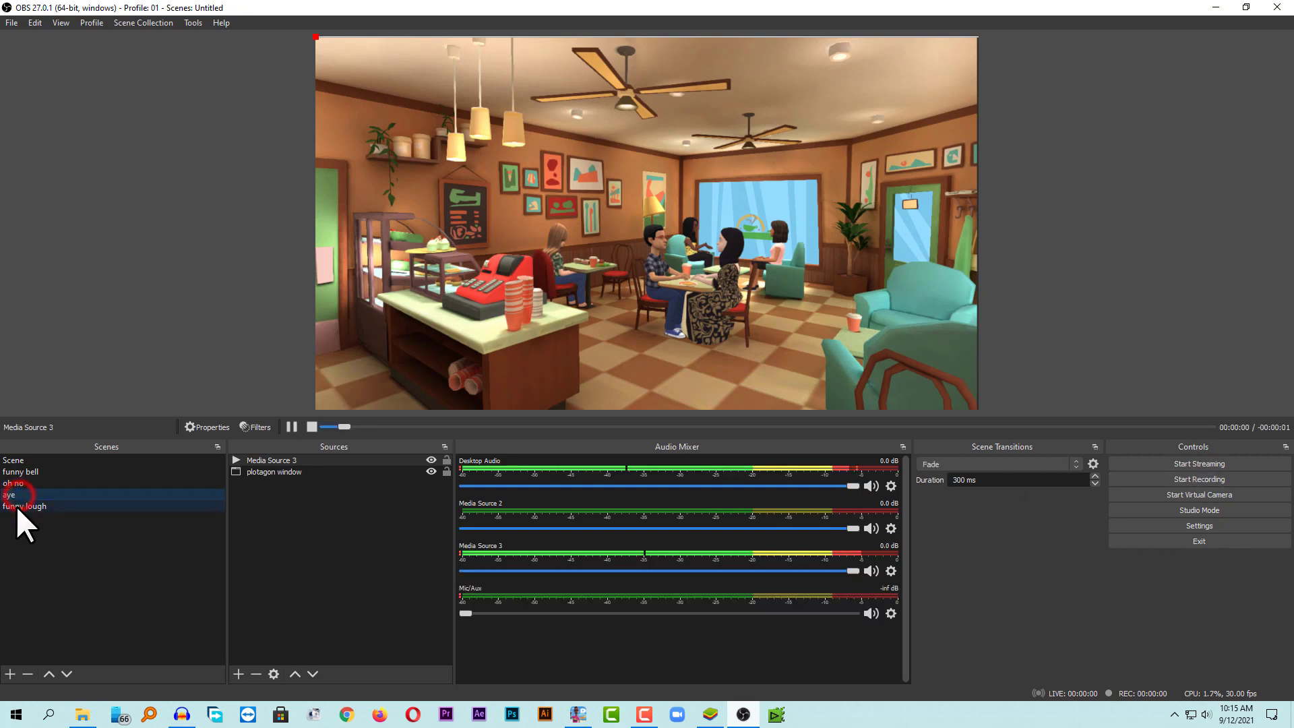
click(18, 483)
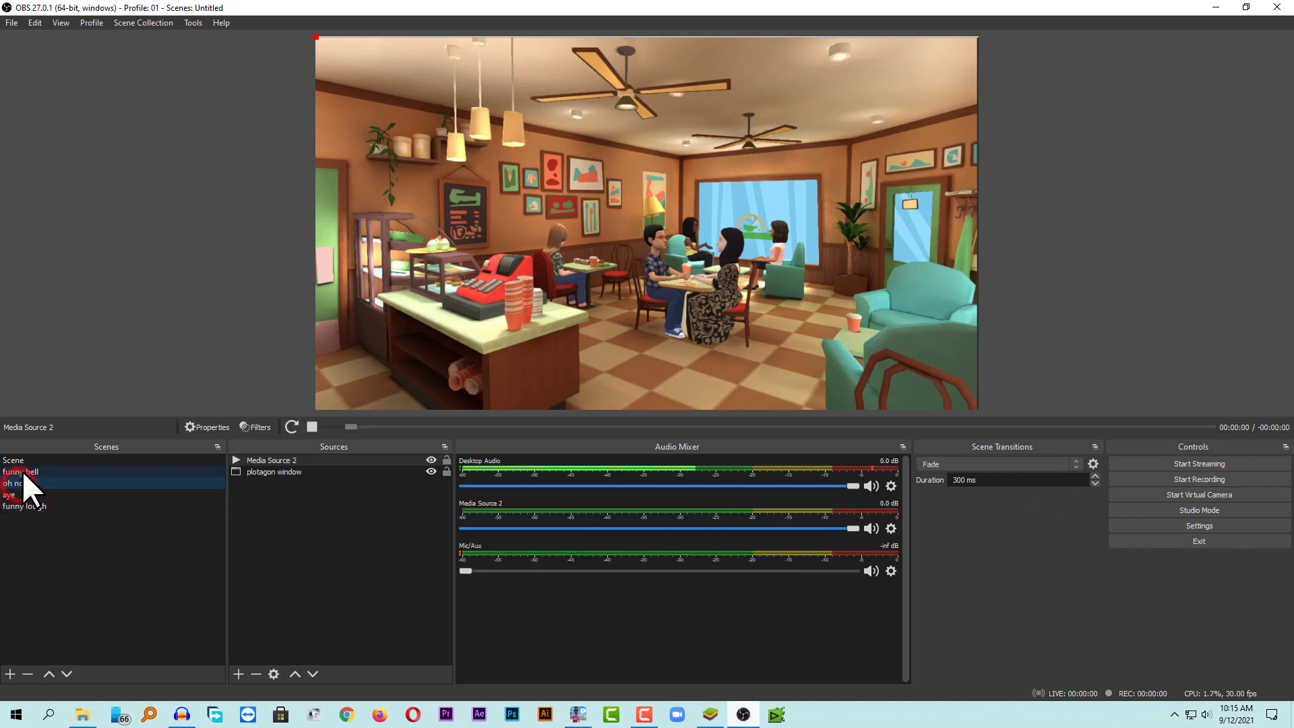
click(22, 471)
click(19, 483)
click(18, 502)
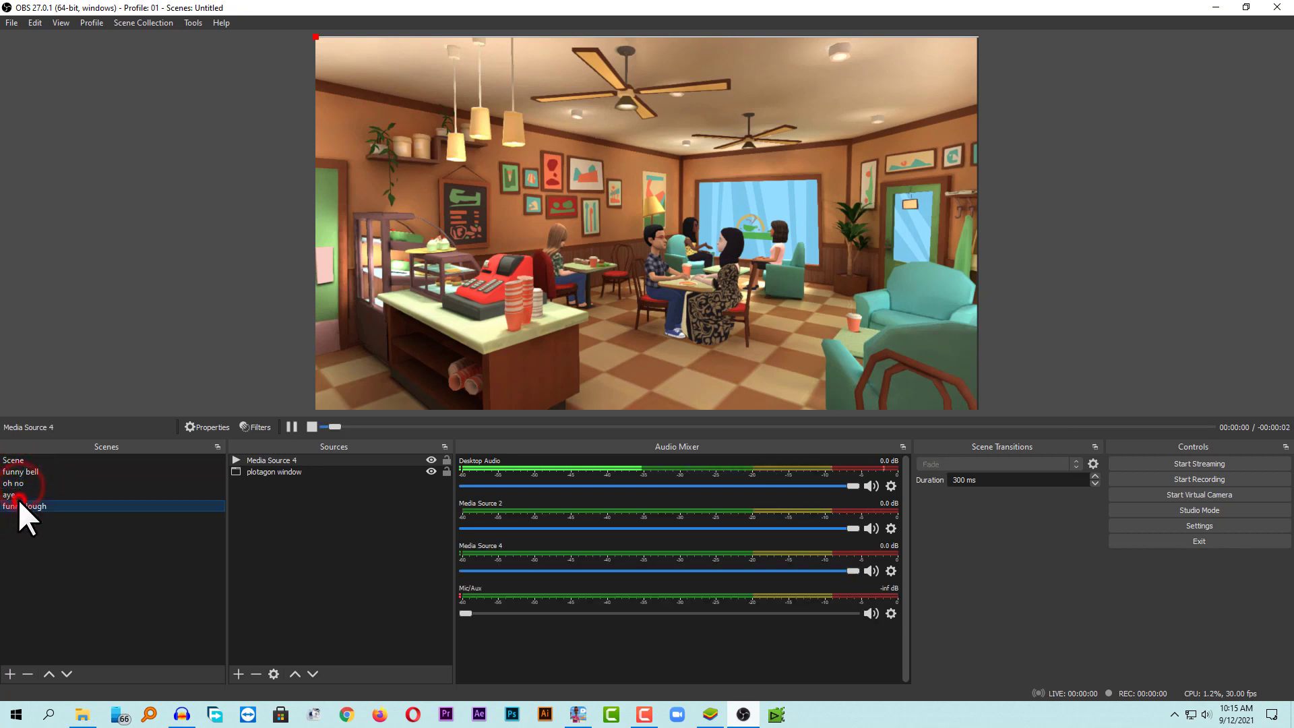
click(18, 495)
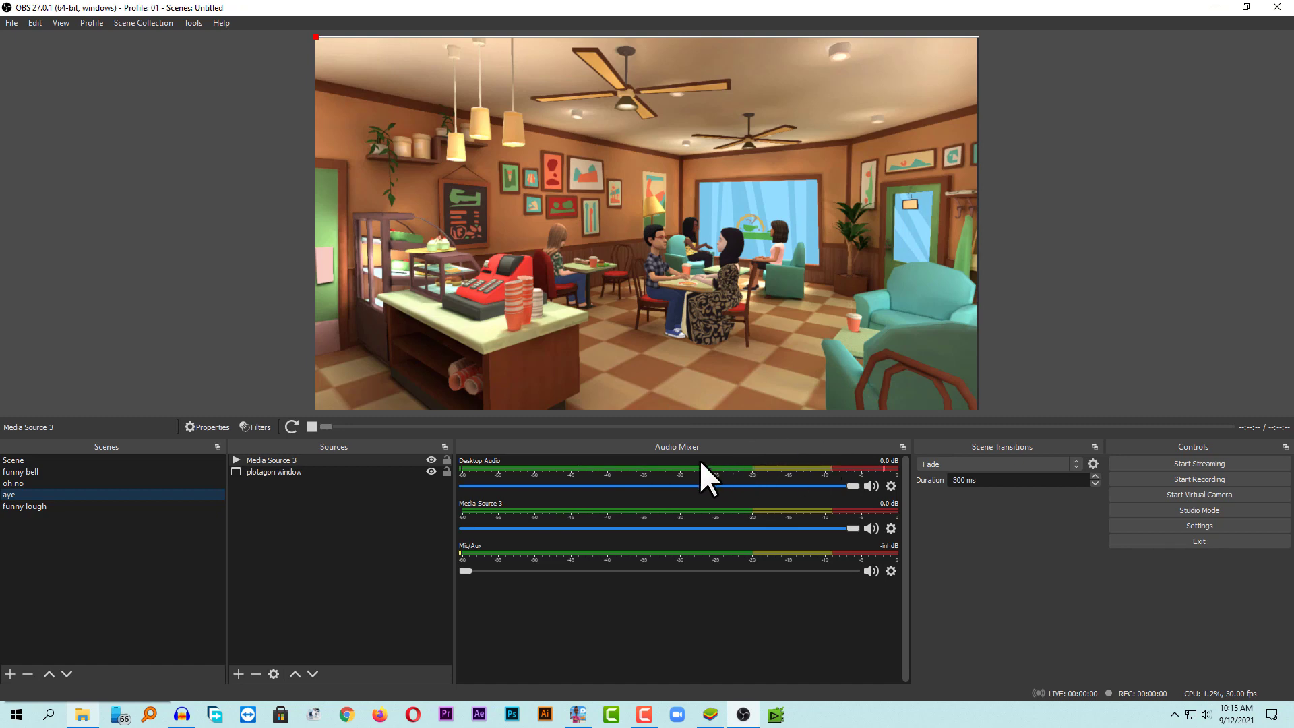
click(82, 715)
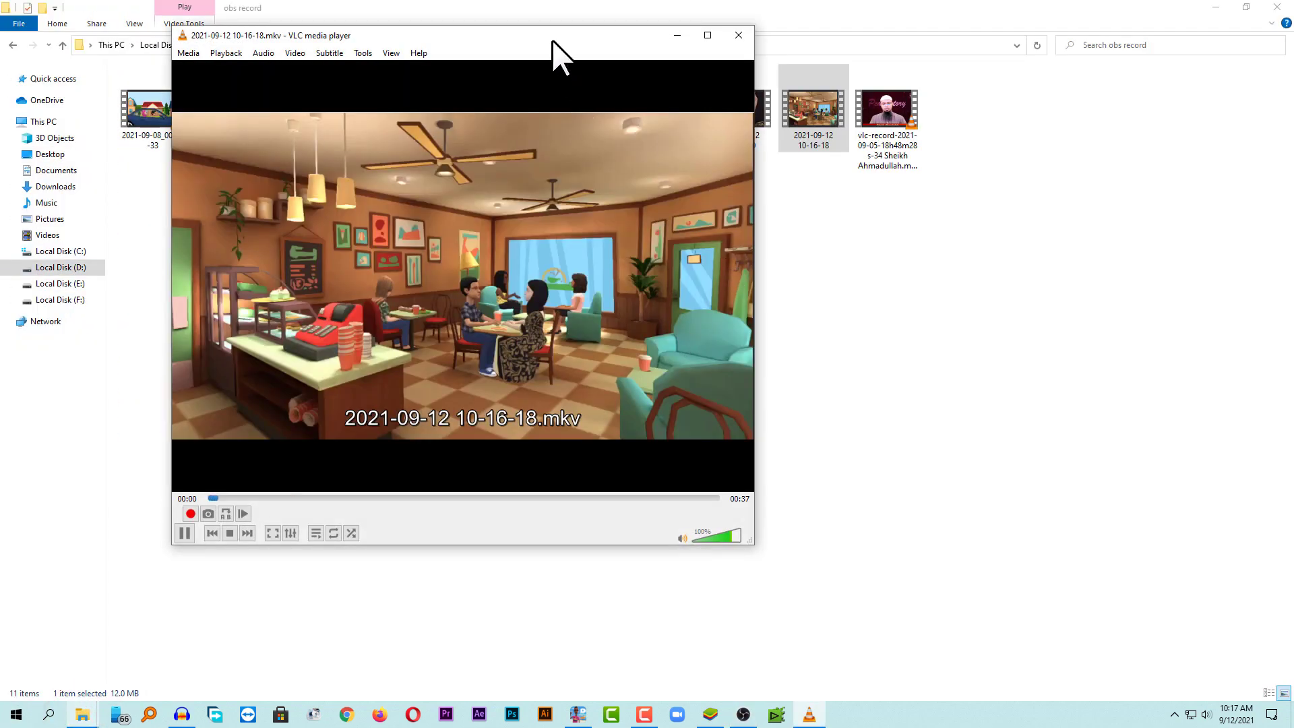
double_click(553, 41)
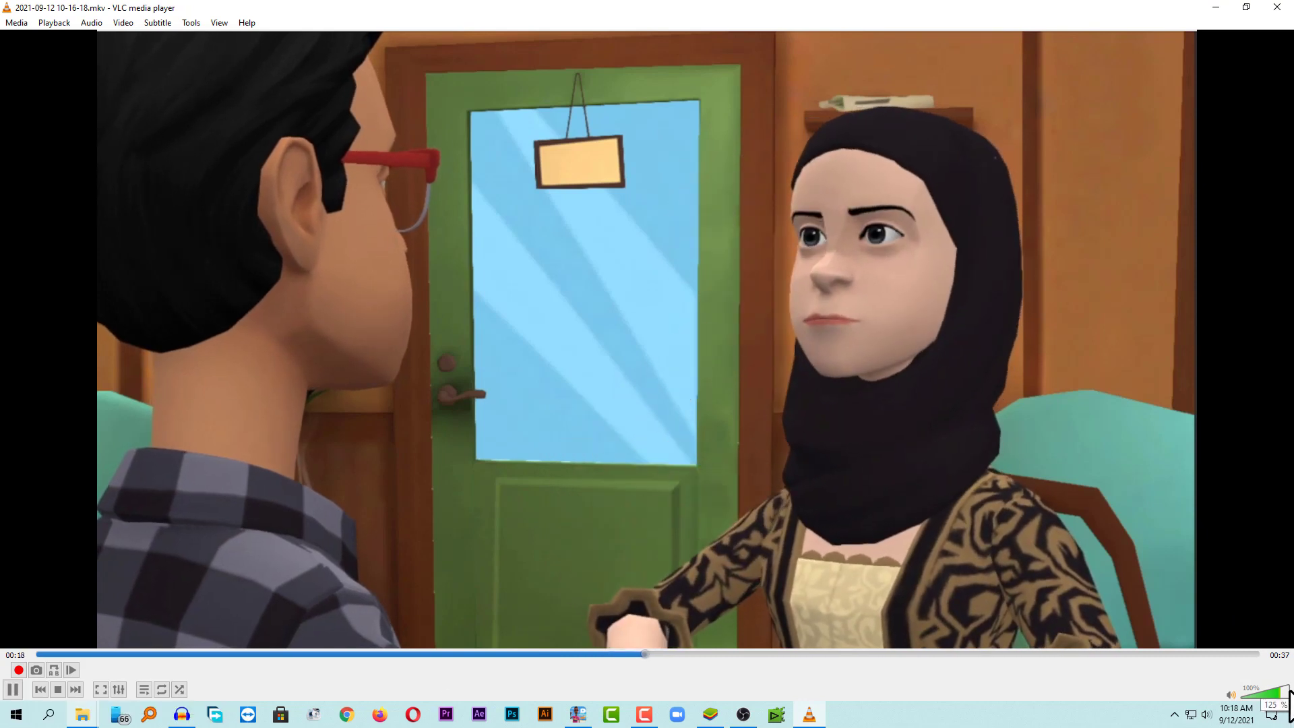
click(1253, 694)
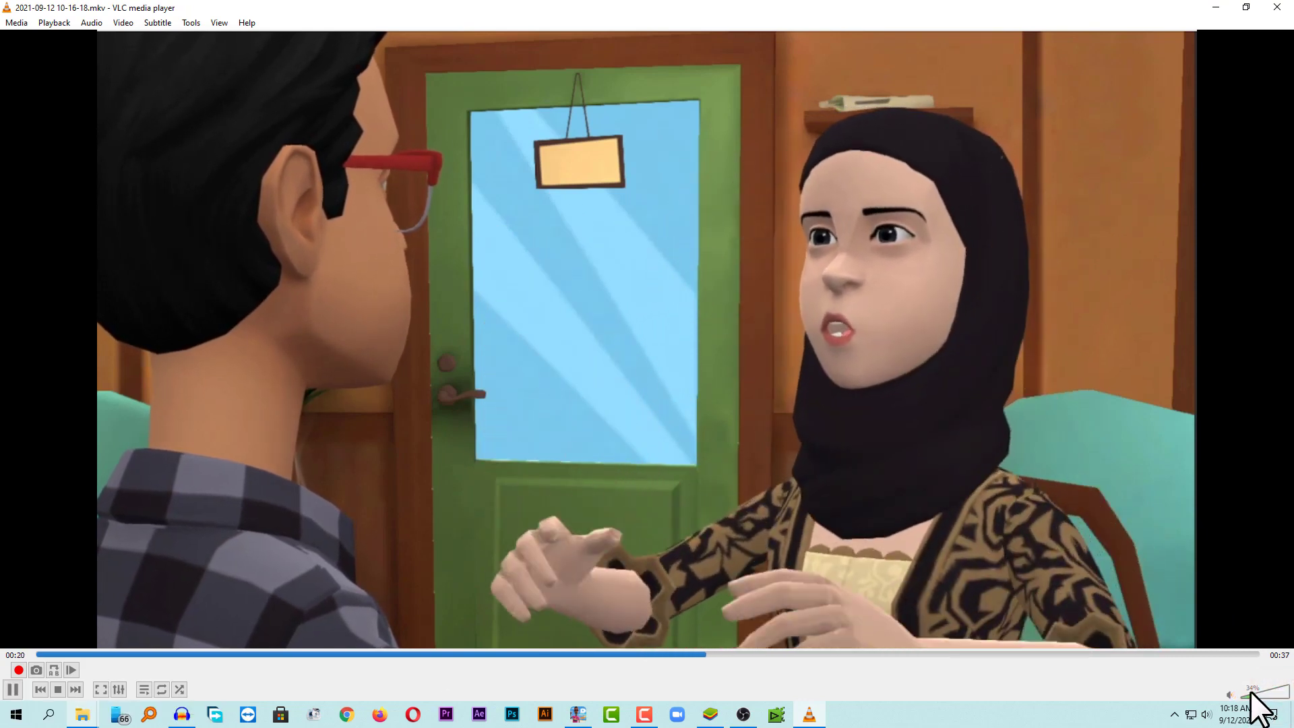